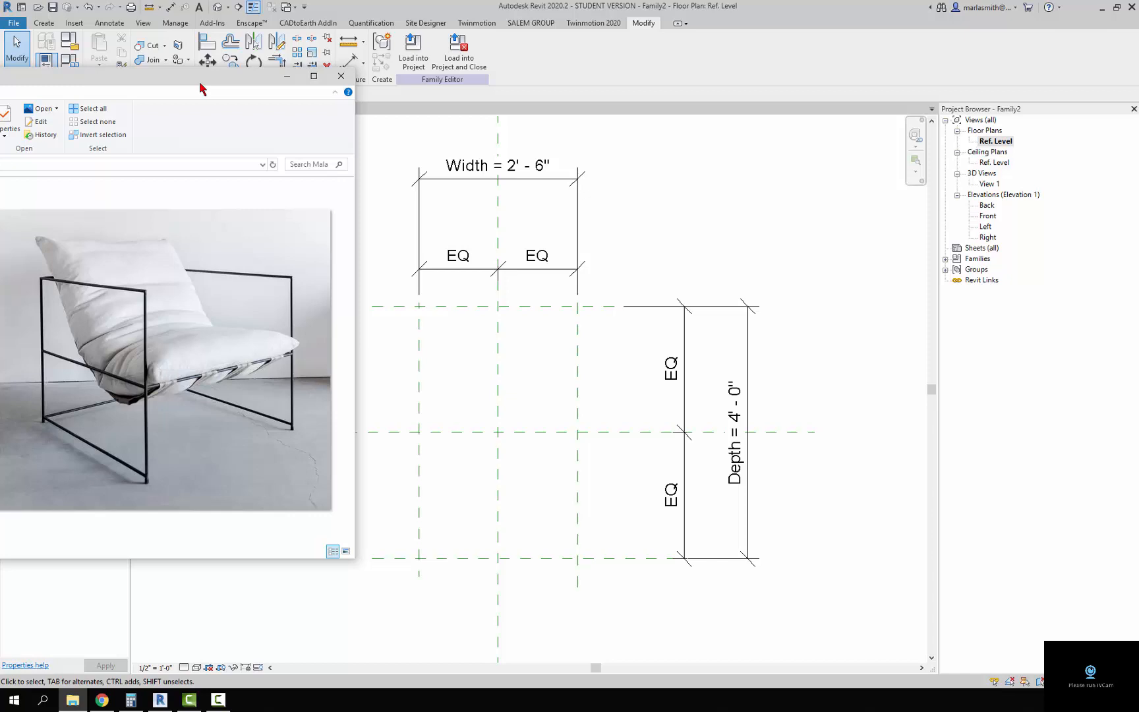
Start a sweep with a sketched path and set its work plane to the reference plane "rail bot"
left_click_drag(201, 88, 0, 112)
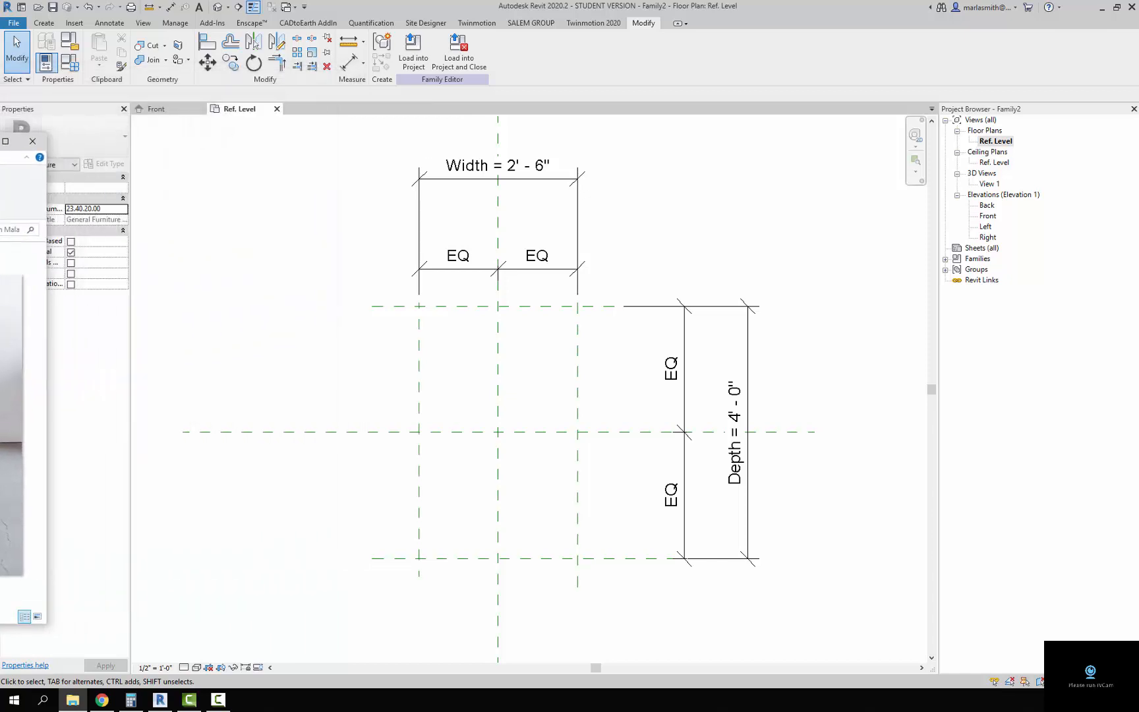
left_click(43, 23)
left_click(181, 53)
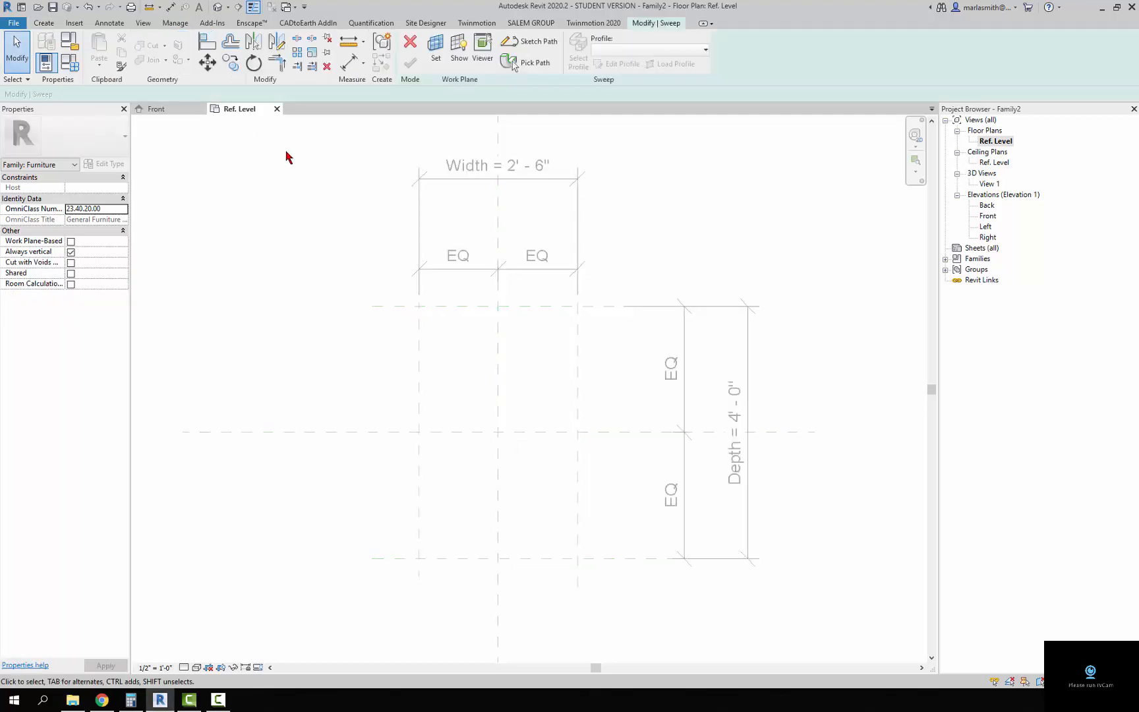
left_click(530, 42)
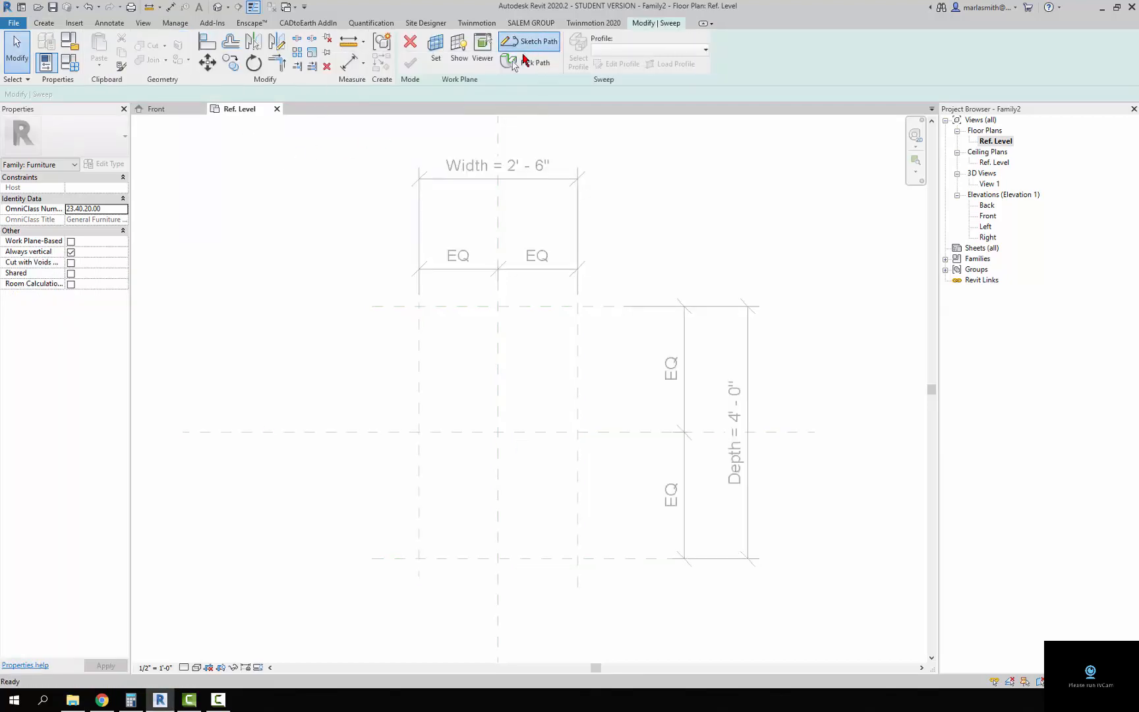
left_click(516, 49)
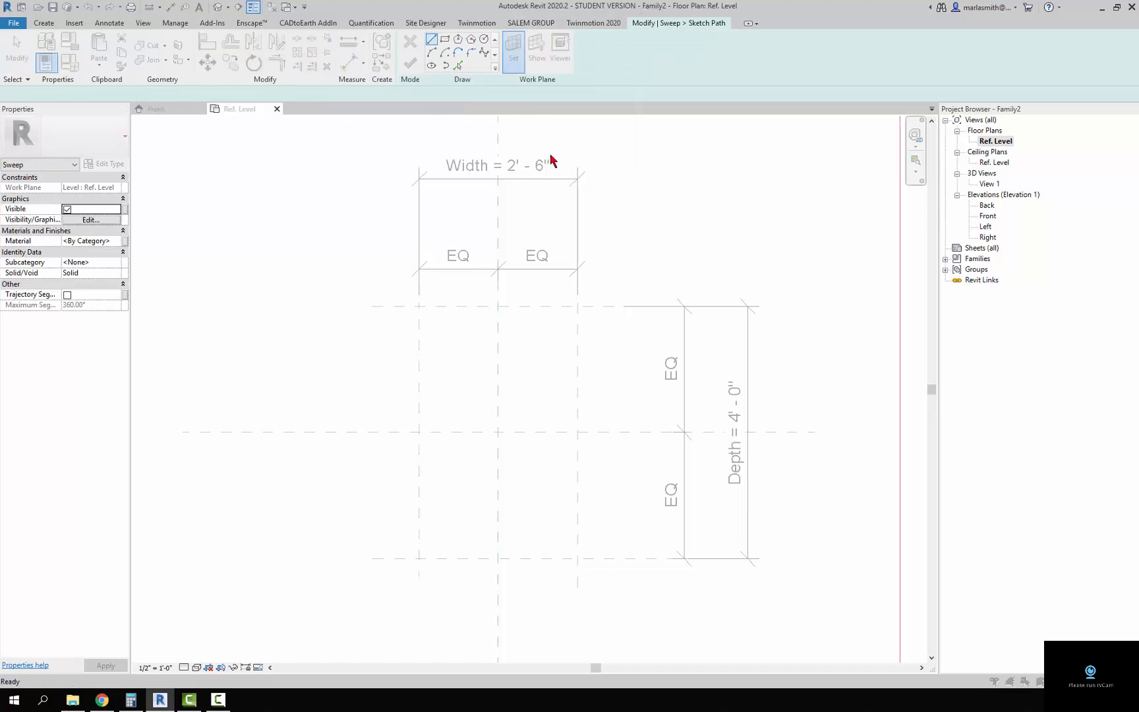
left_click(835, 99)
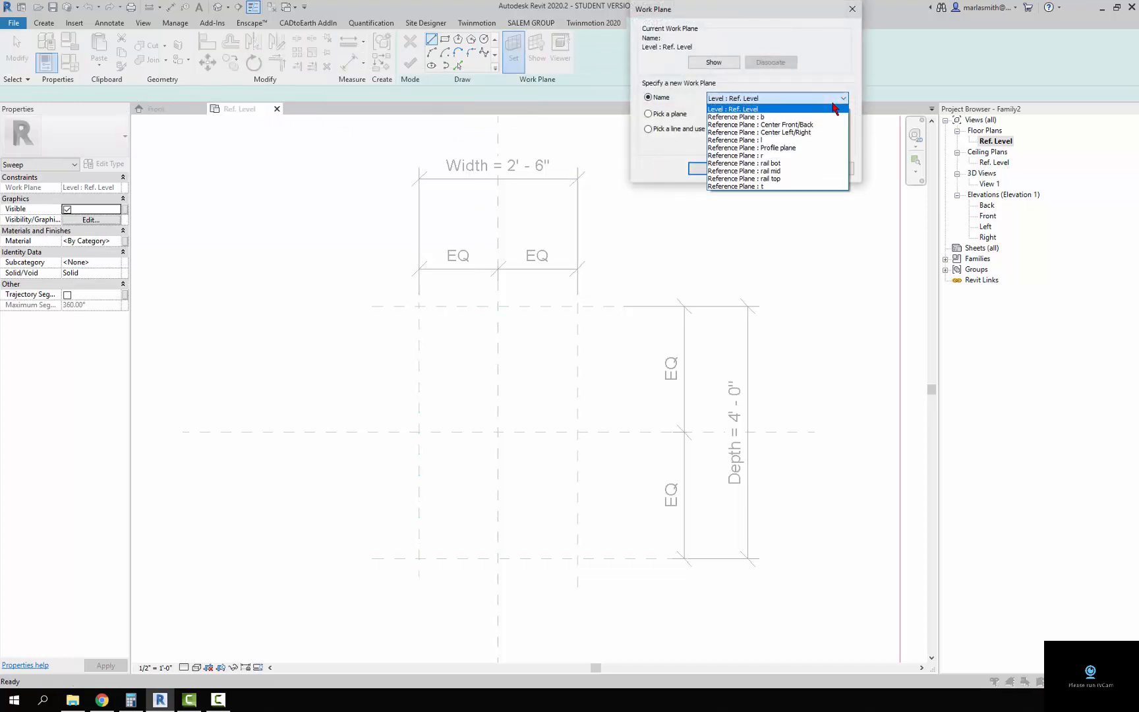
left_click(817, 163)
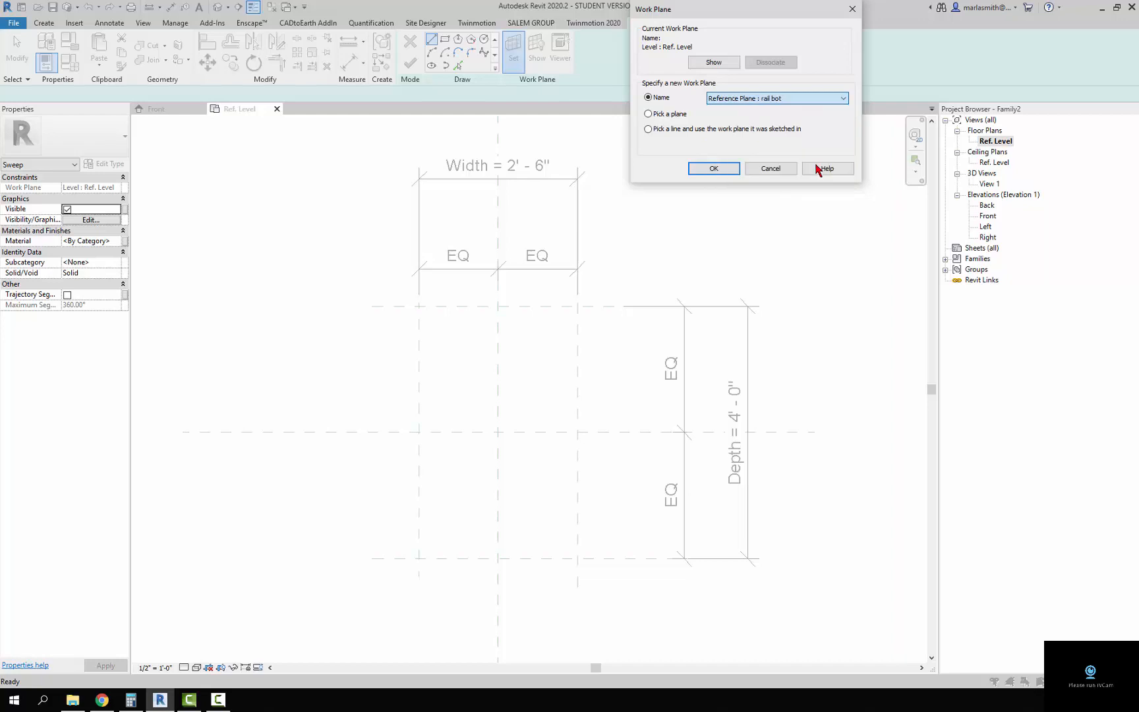
left_click(714, 169)
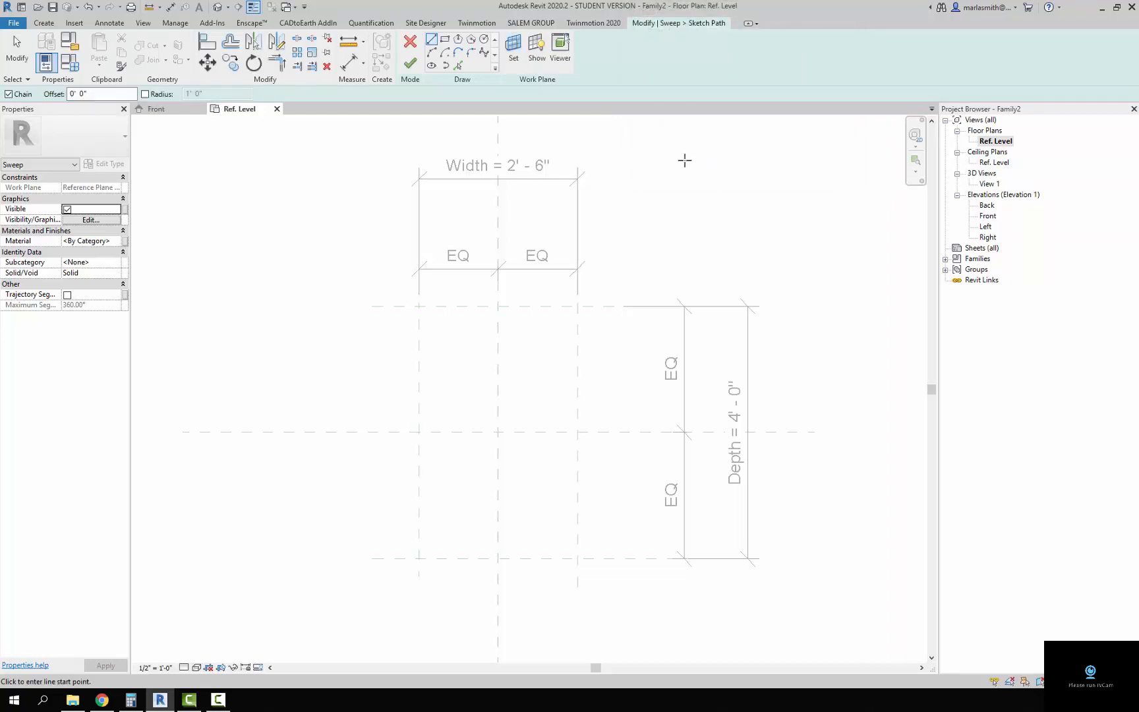
Sketch the three-sided sweep path along the left, back and right reference planes, open at the front, and finish the path
left_click(419, 559)
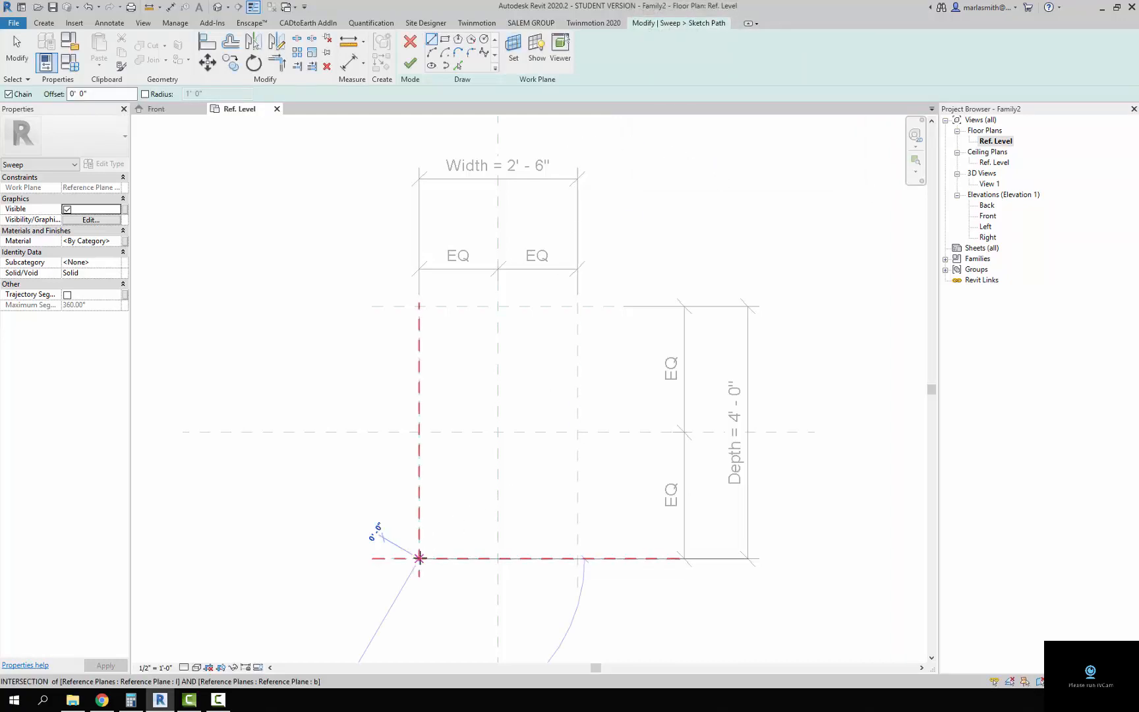
left_click(420, 307)
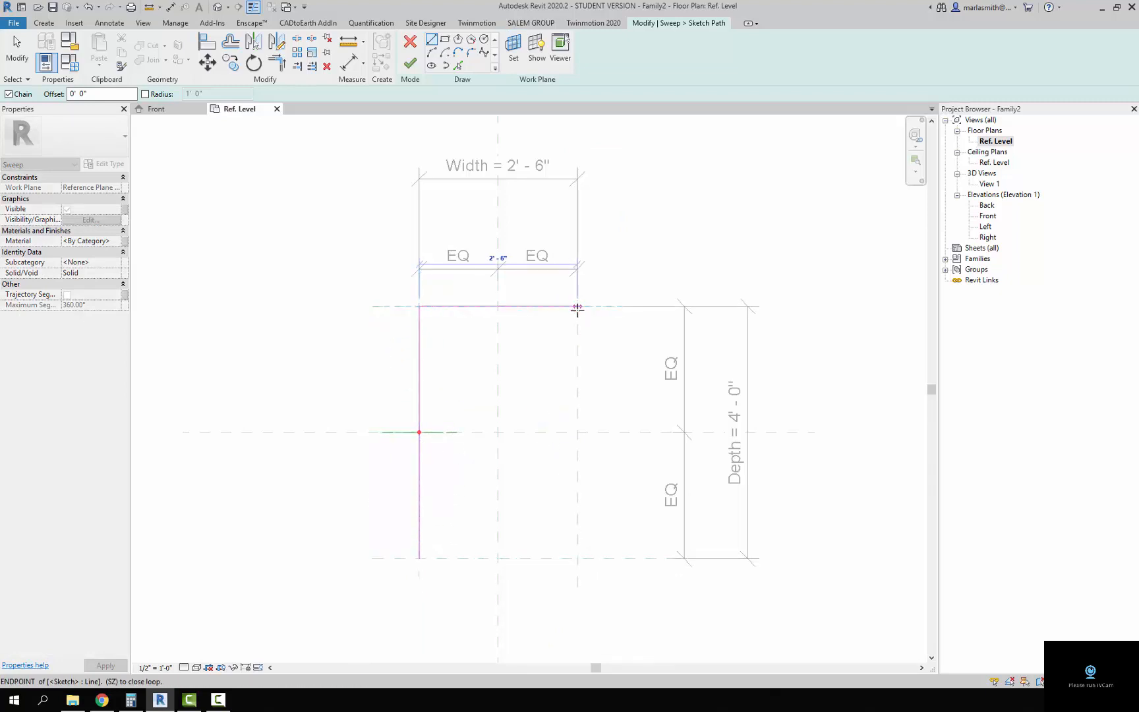
left_click(578, 306)
left_click(577, 559)
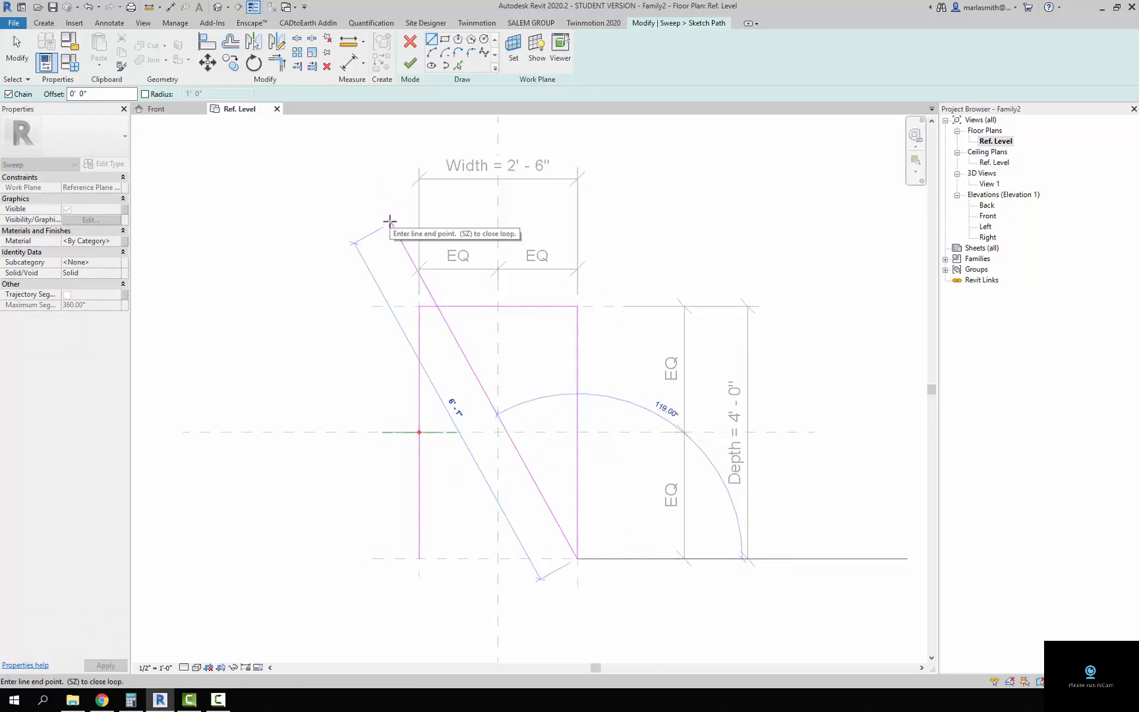
key("Escape")
key("Escape")
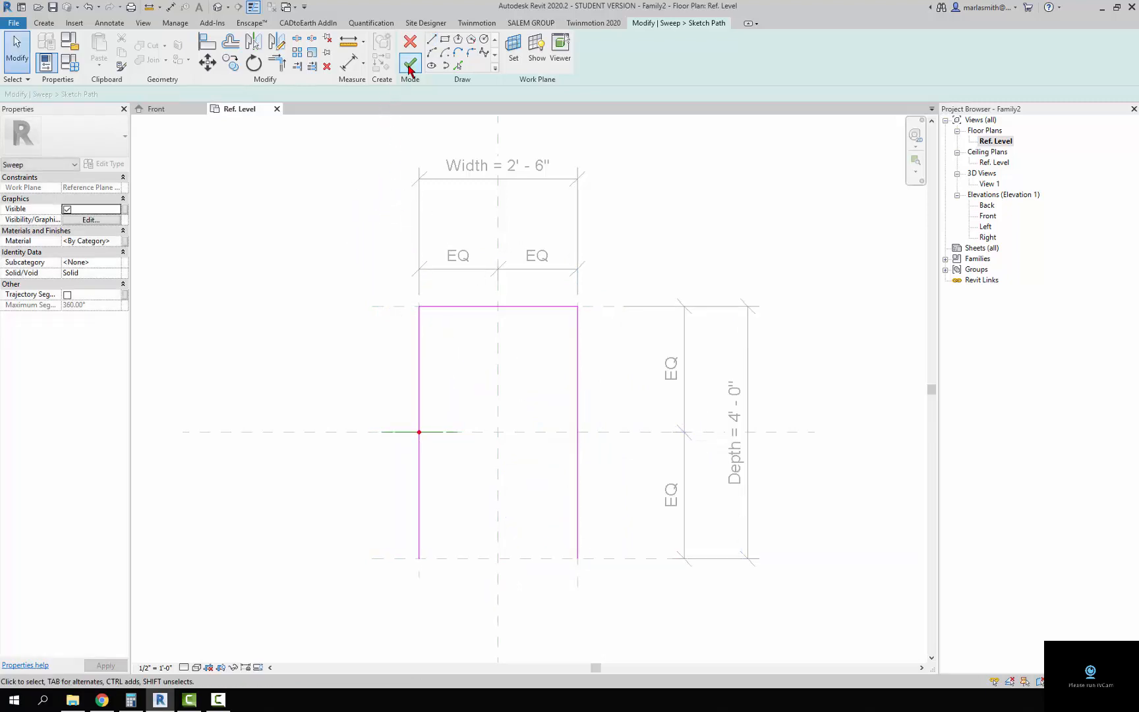
left_click(409, 64)
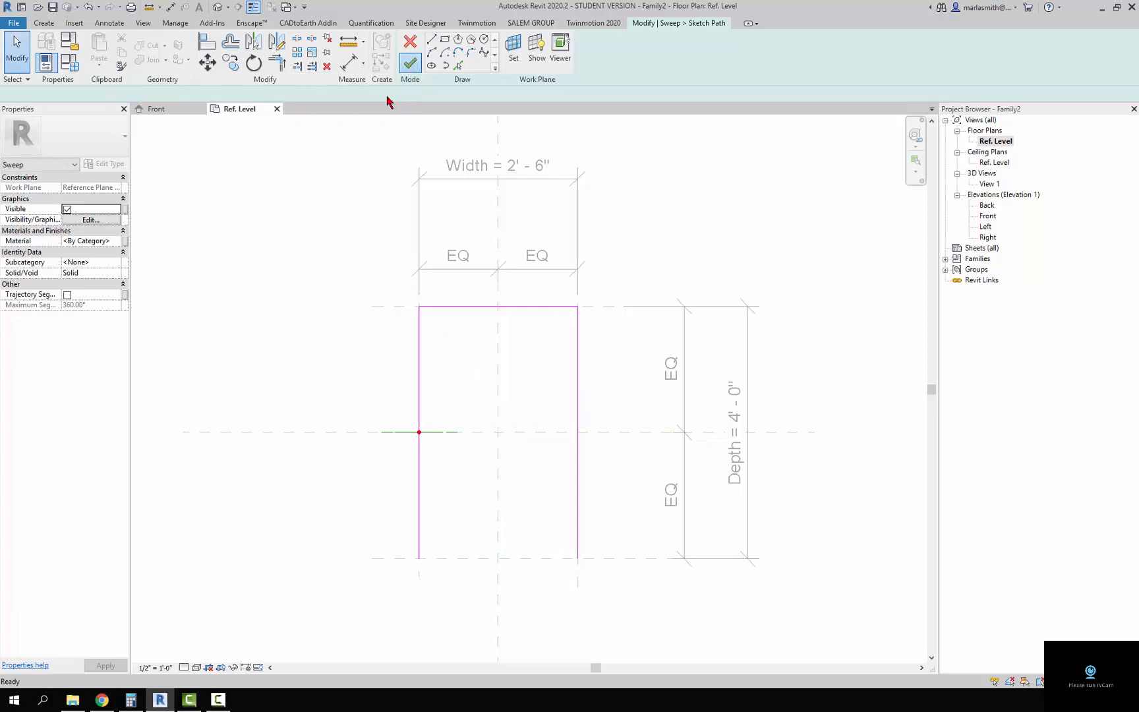
In the default 3D view, sketch a circular sweep profile of about 2 1/2" radius centred on the path's profile plane
left_click(218, 9)
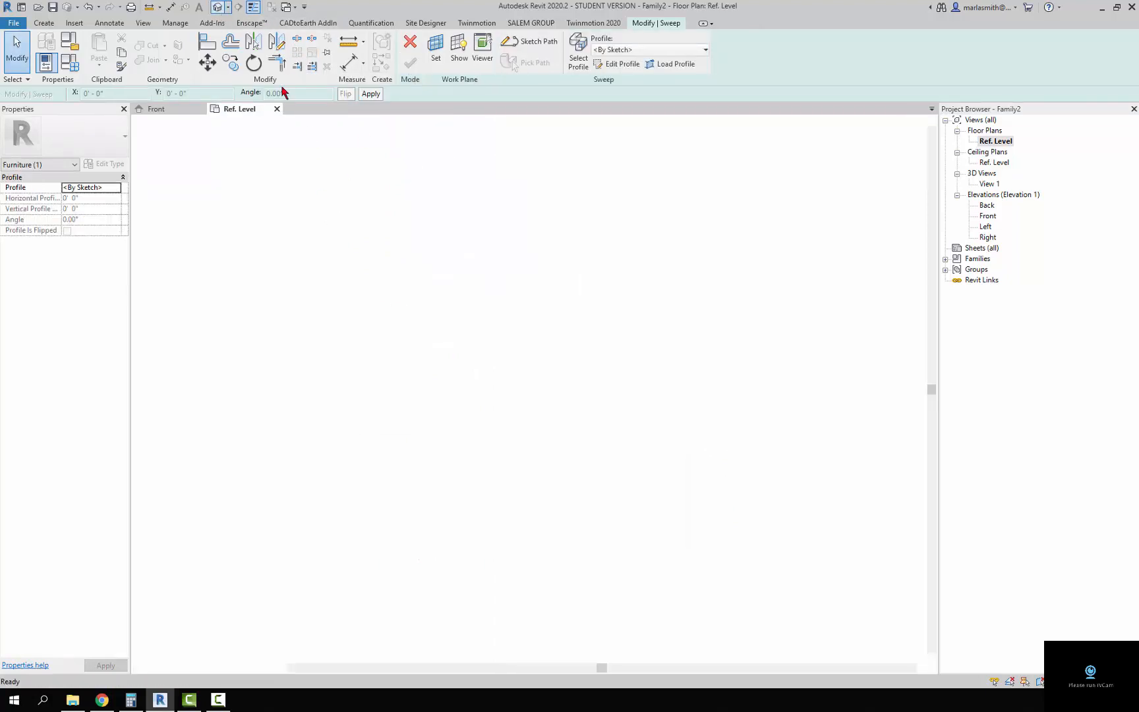
scroll(428, 339, "up", 5)
scroll(427, 339, "down", 1)
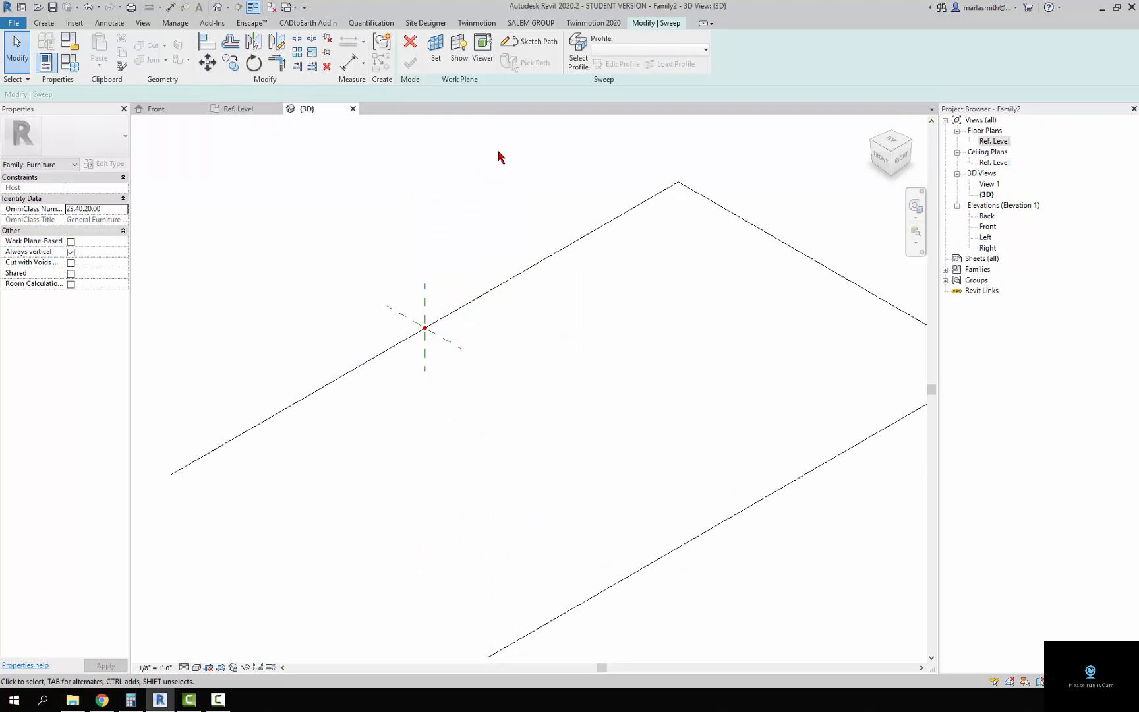
left_click(578, 56)
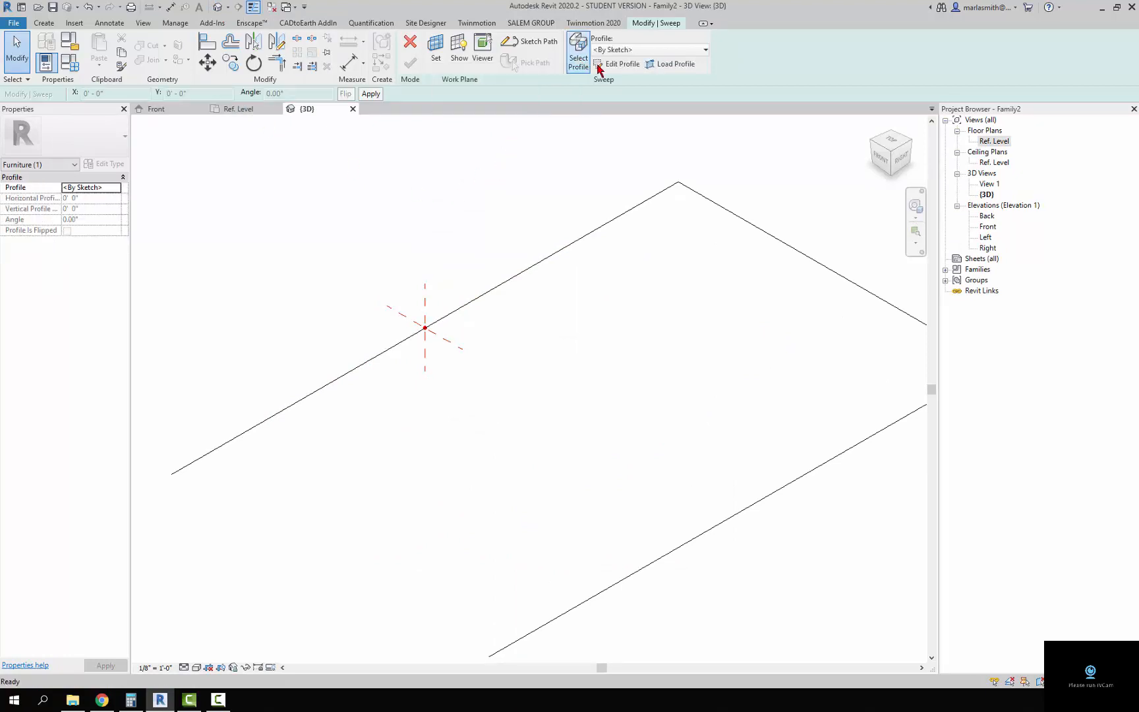
left_click(609, 65)
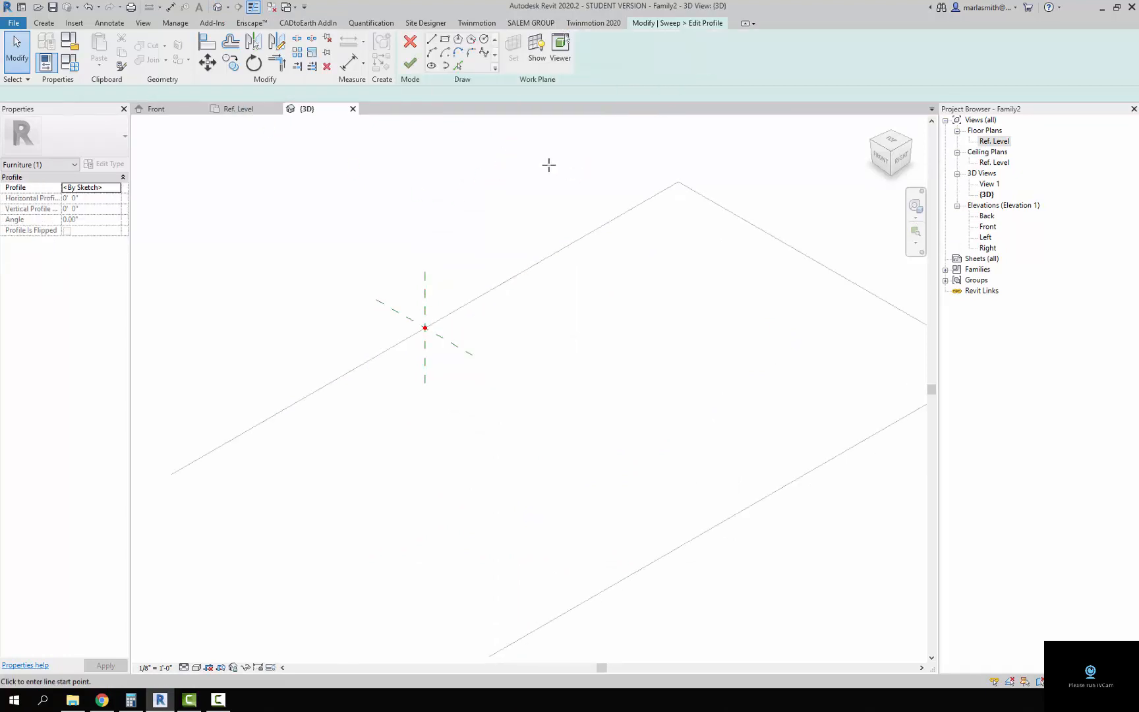
left_click(483, 40)
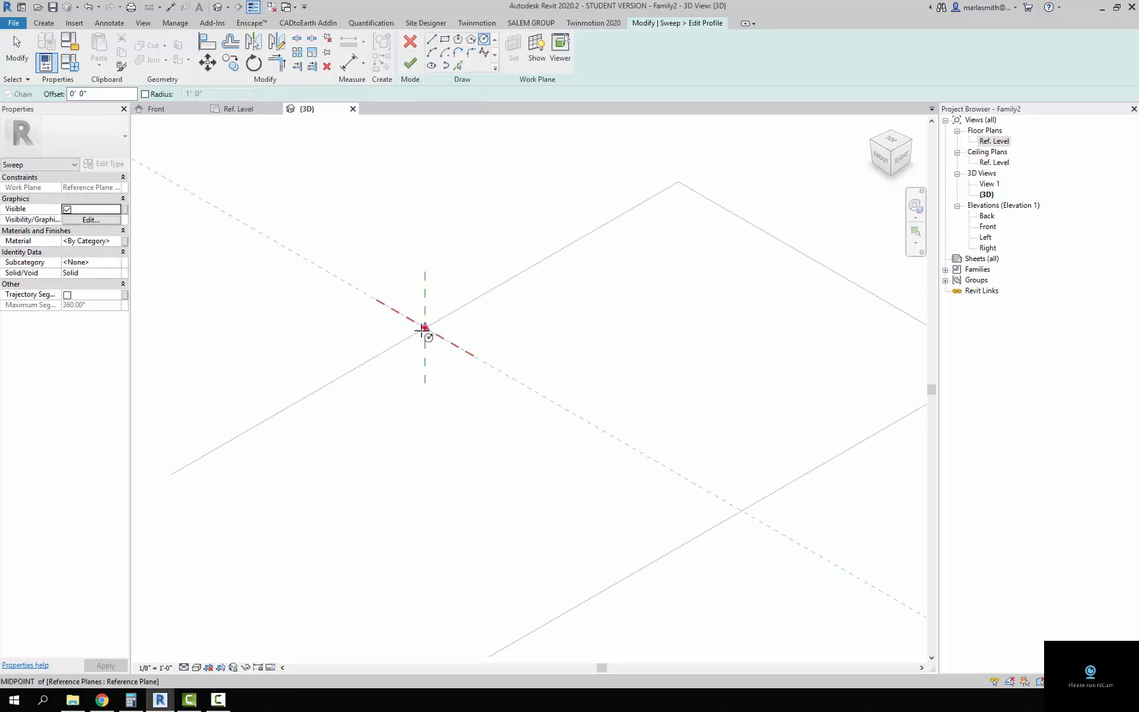
left_click(425, 327)
left_click(436, 308)
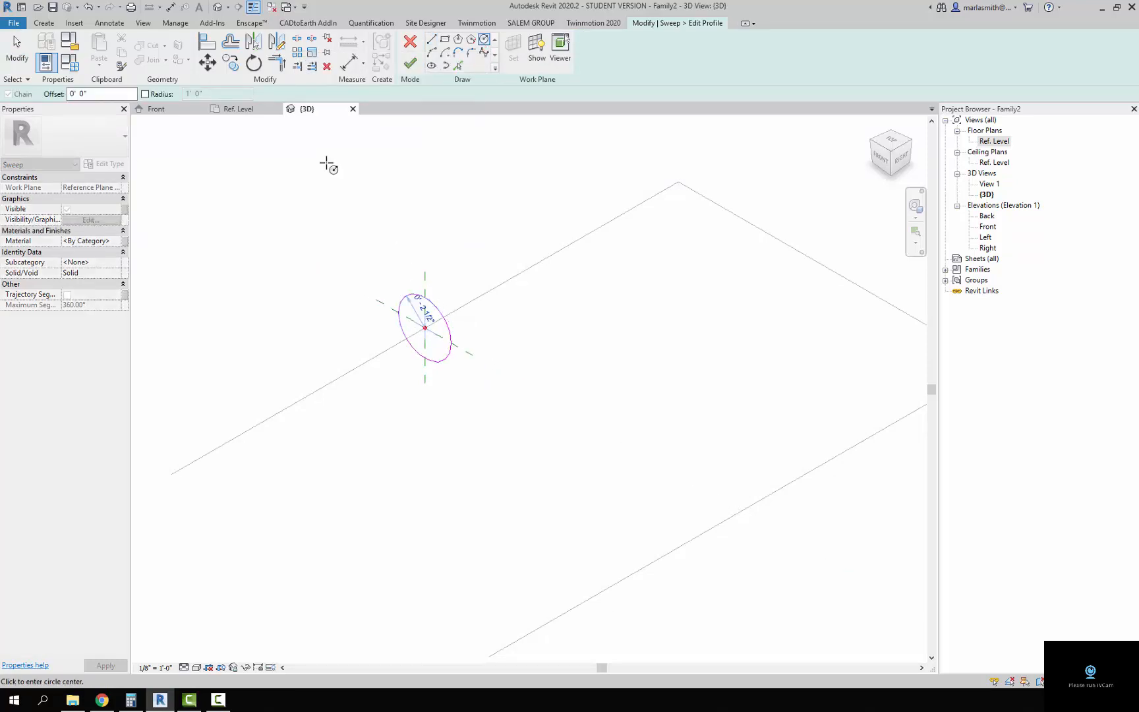
left_click(17, 51)
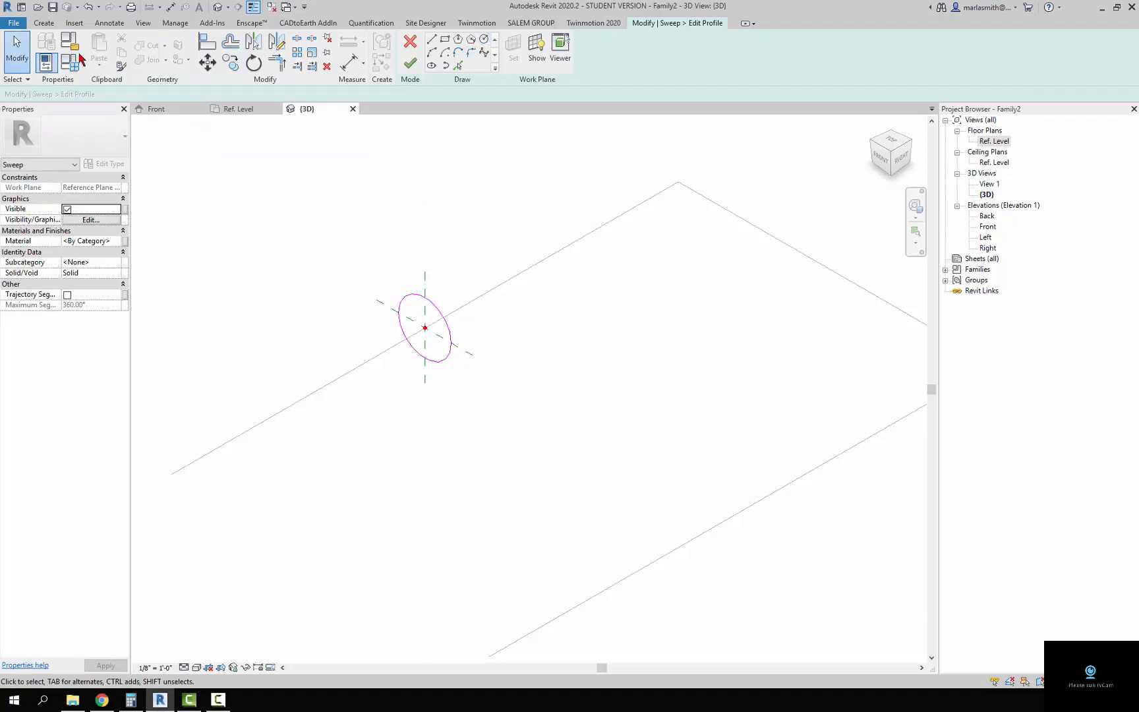
Place a diameter dimension on the profile circle and set the 3D view scale to 12" = 1'-0"
left_click(110, 23)
left_click(128, 56)
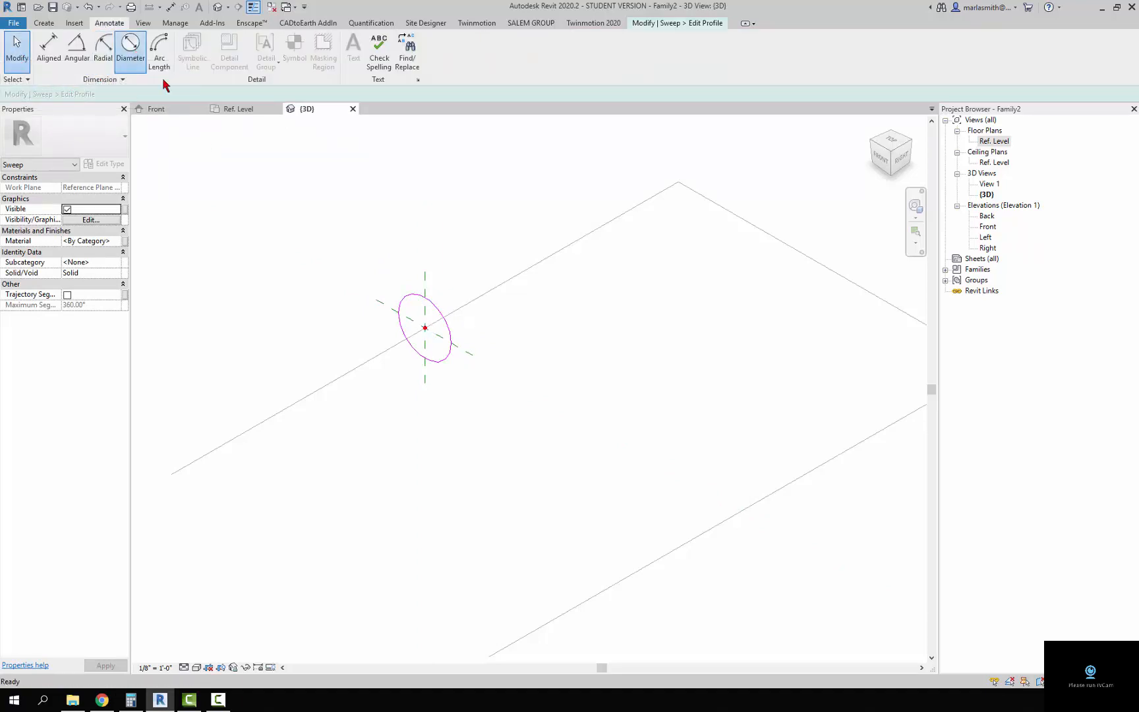
left_click(432, 240)
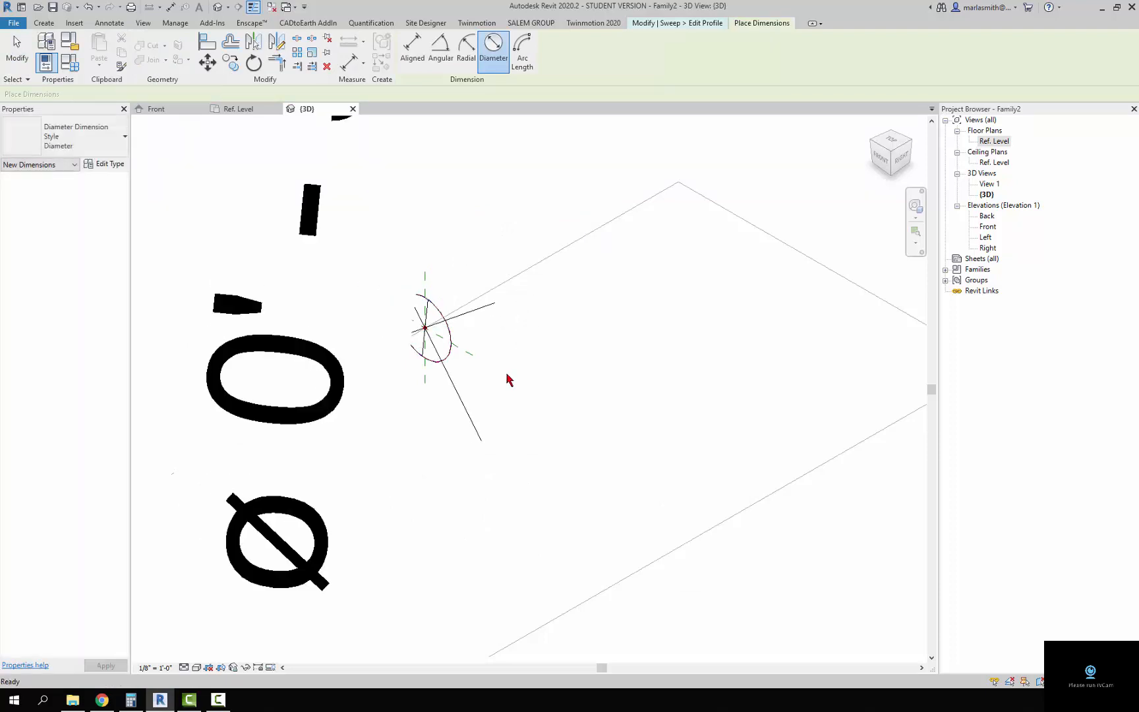
key("Escape")
key("Escape")
left_click(158, 670)
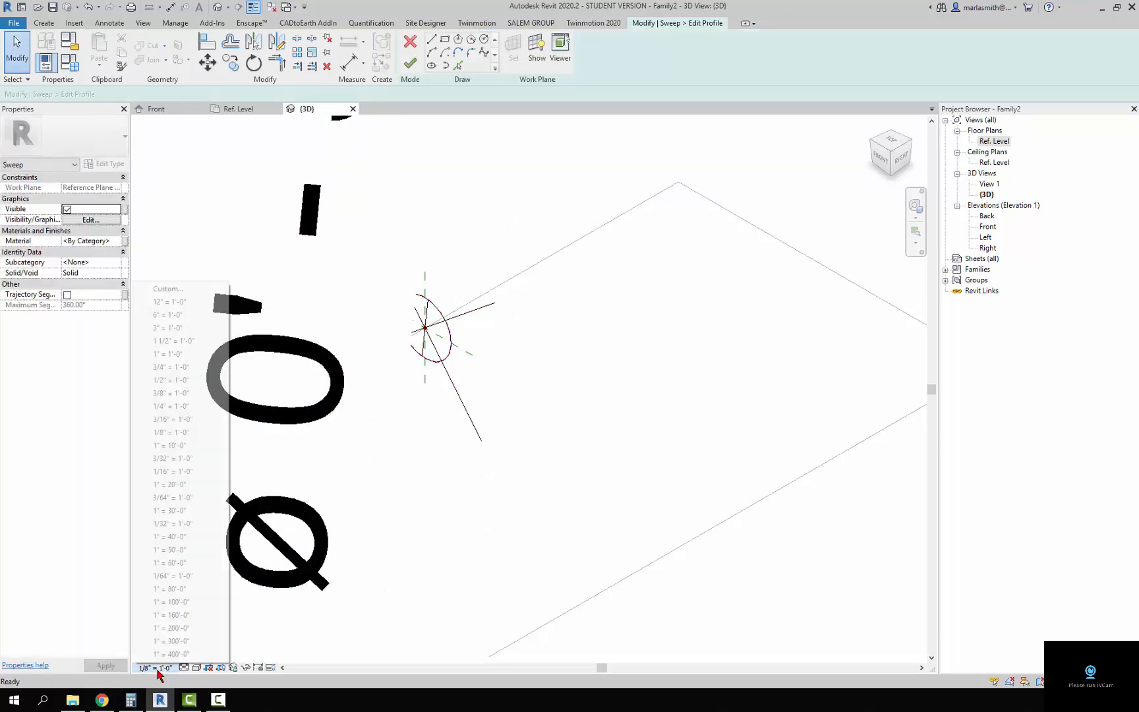
left_click(164, 303)
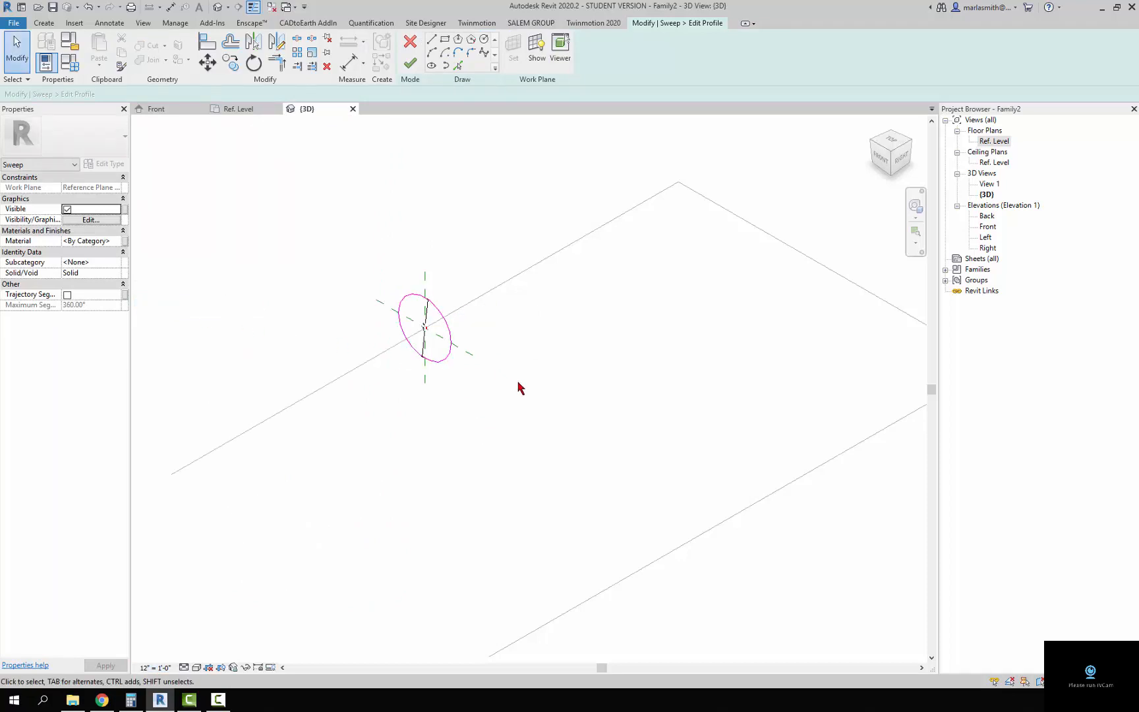
Label the circle's diameter dimension with a new family type parameter named "frame dia"
scroll(430, 327, "up", 3)
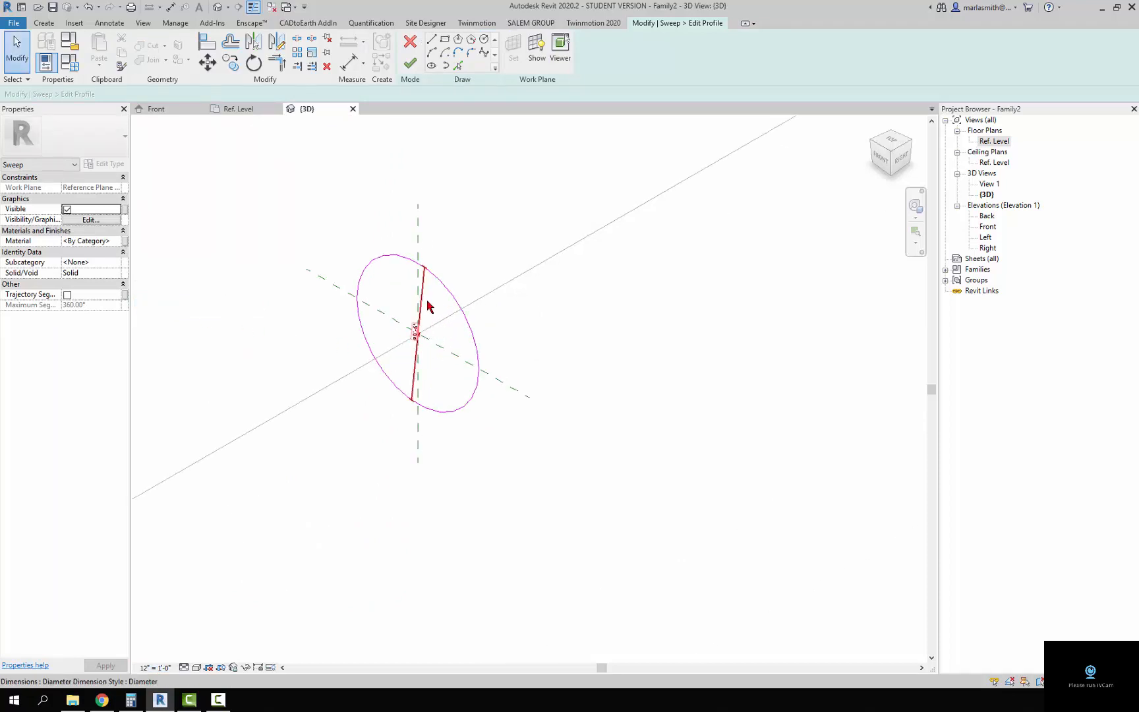
left_click(428, 305)
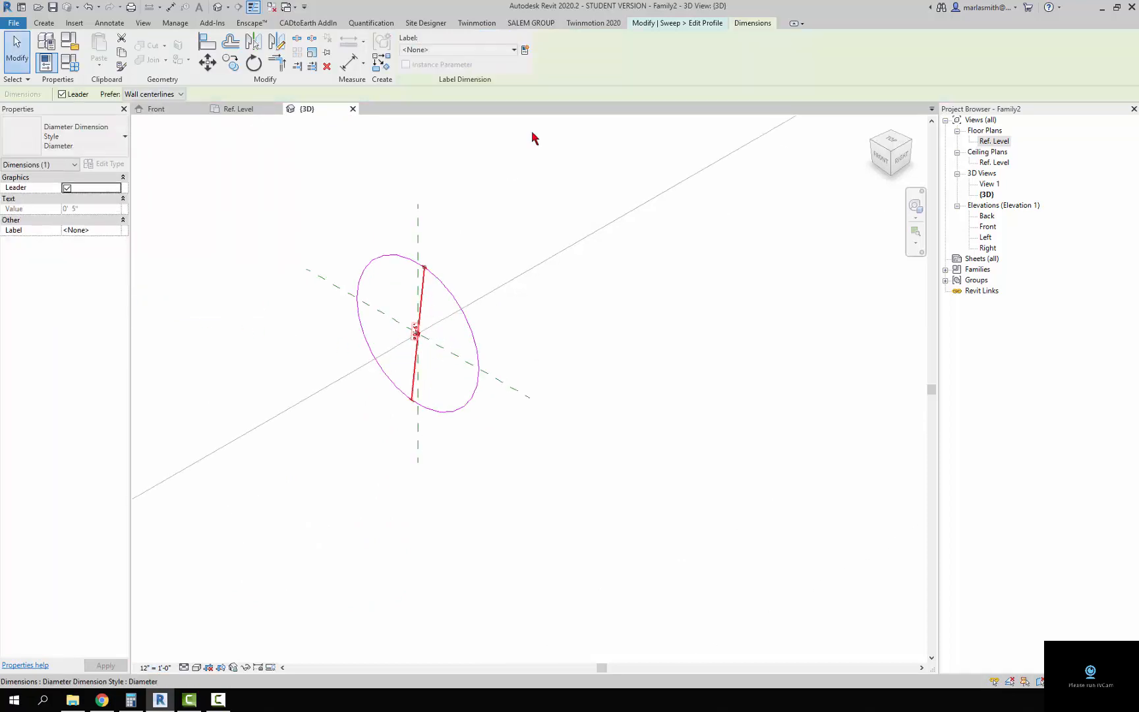
left_click(525, 51)
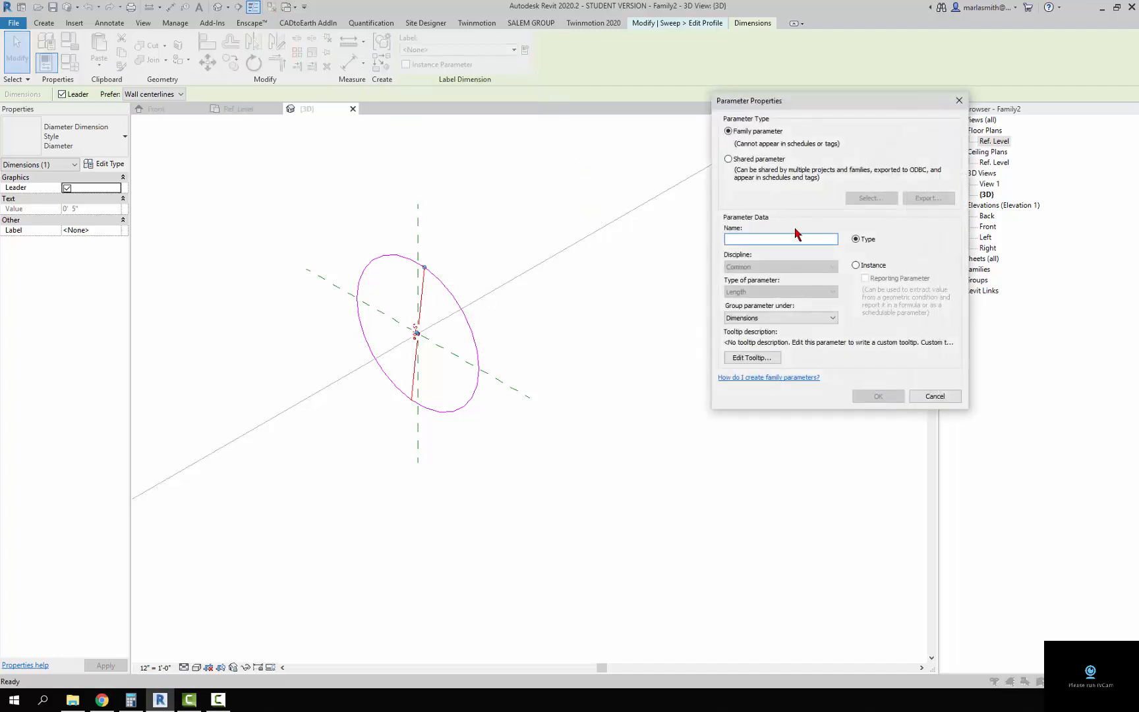
type("frame dia")
left_click(881, 398)
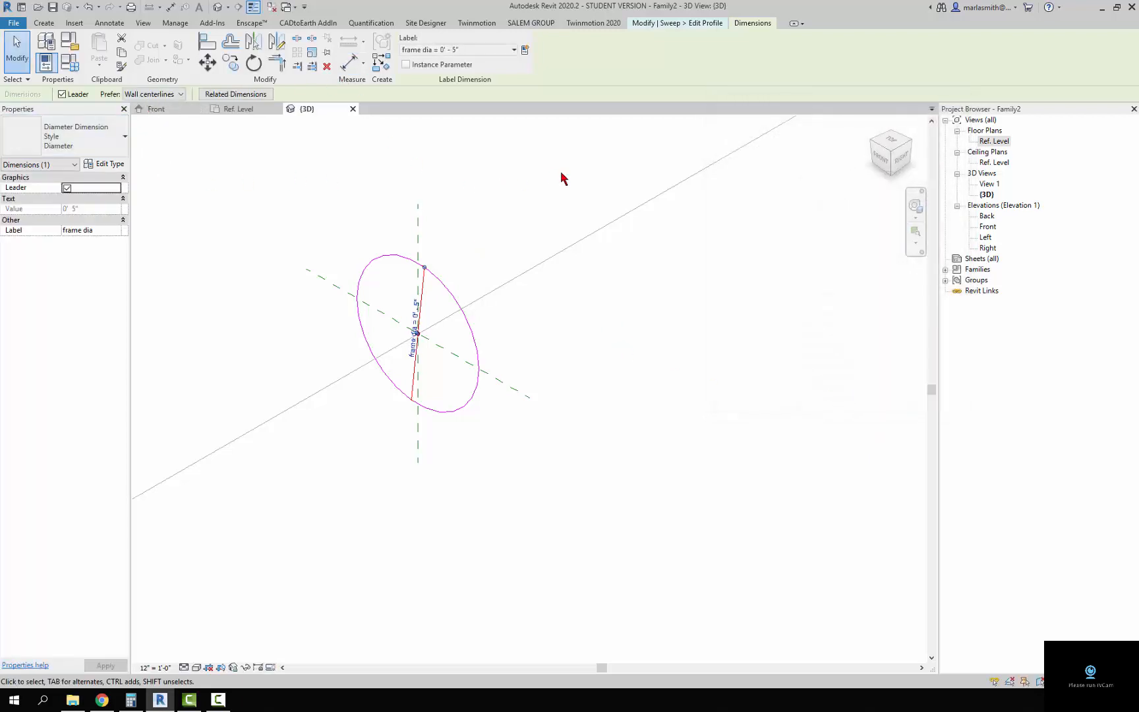
left_click(496, 195)
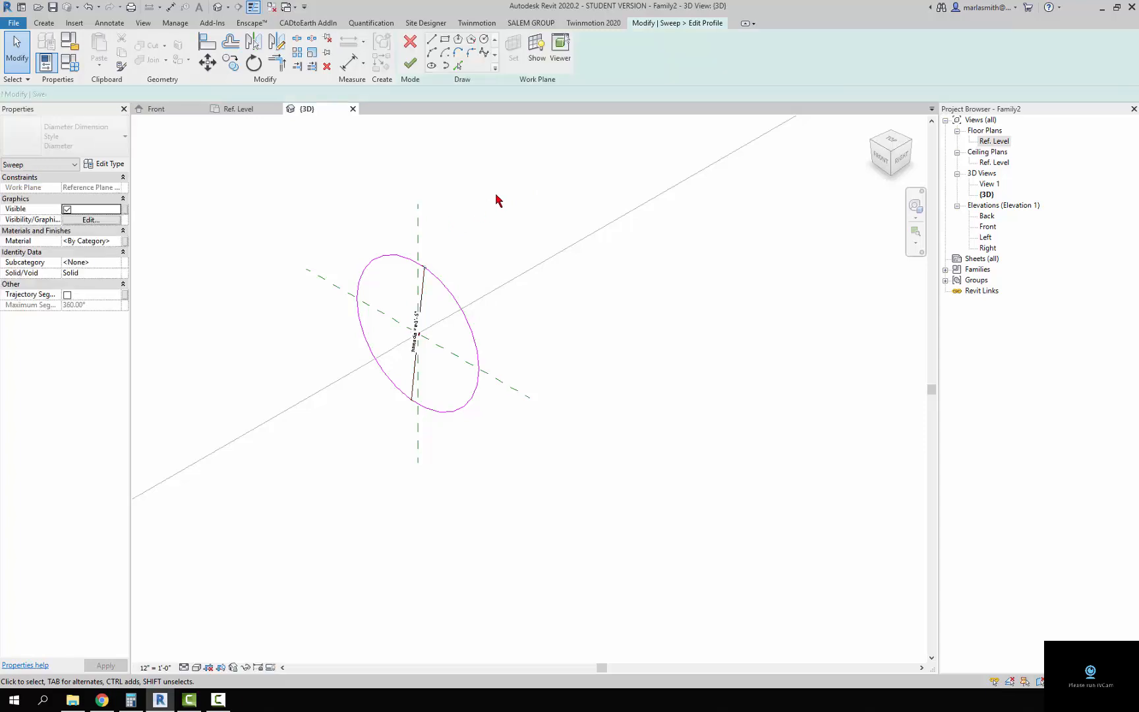
Finish the circular profile and complete the sweep to form the tubular bottom rail
left_click(410, 64)
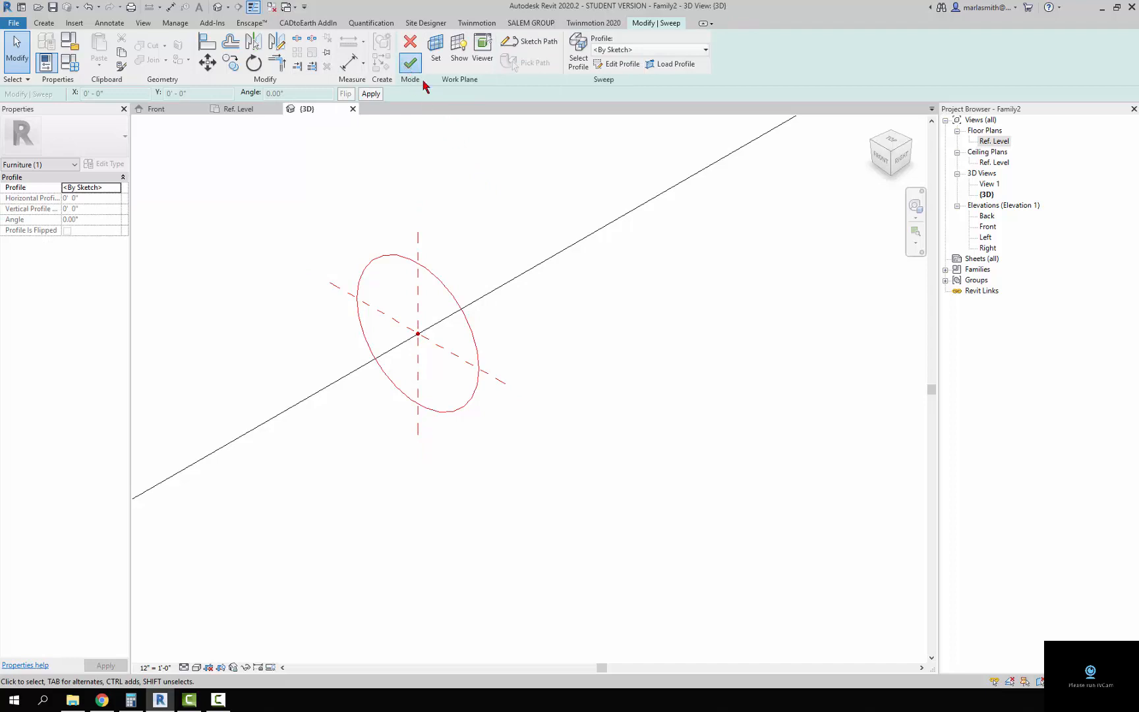
left_click(410, 62)
scroll(507, 257, "down", 5)
scroll(503, 265, "down", 3)
scroll(501, 259, "up", 2)
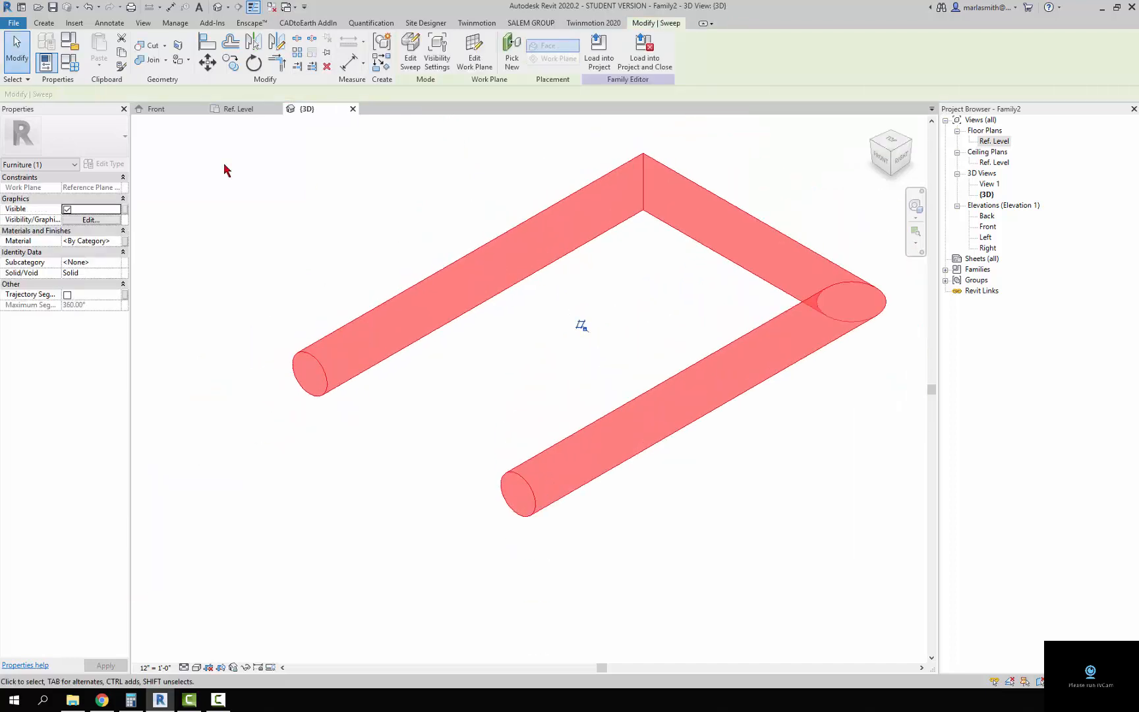
Set the "frame dia" parameter to 0' 0 1/2" in the family types and apply it to the rail
left_click(69, 62)
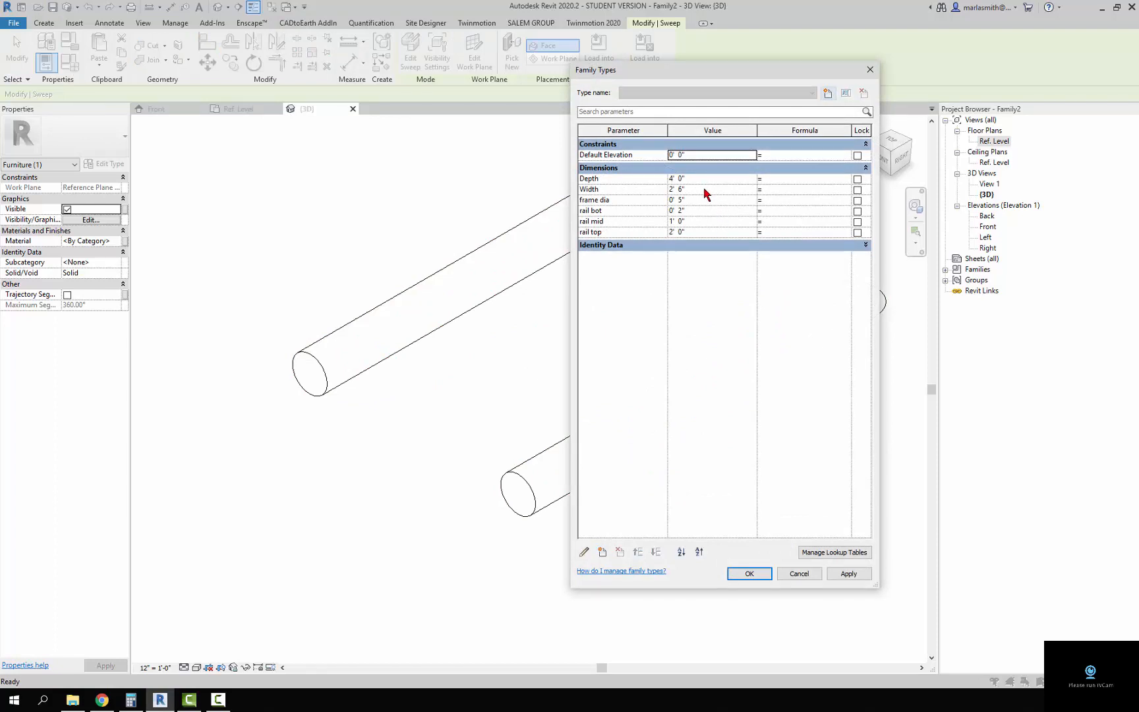
left_click(699, 201)
left_click(869, 573)
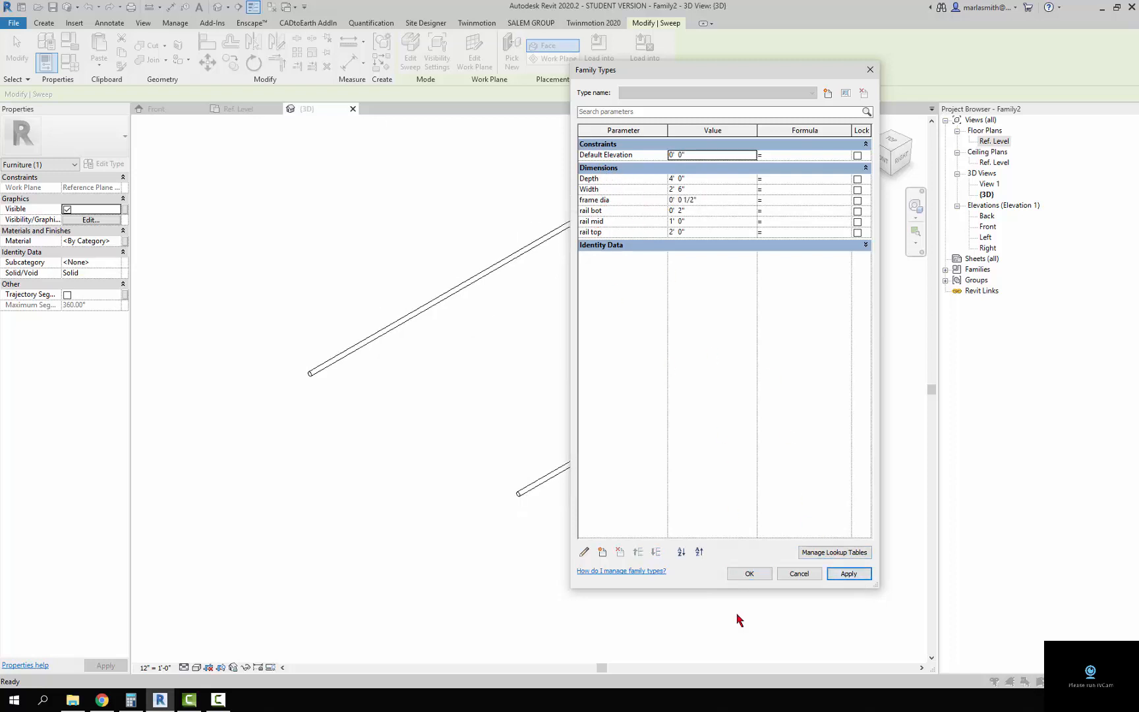
left_click(750, 574)
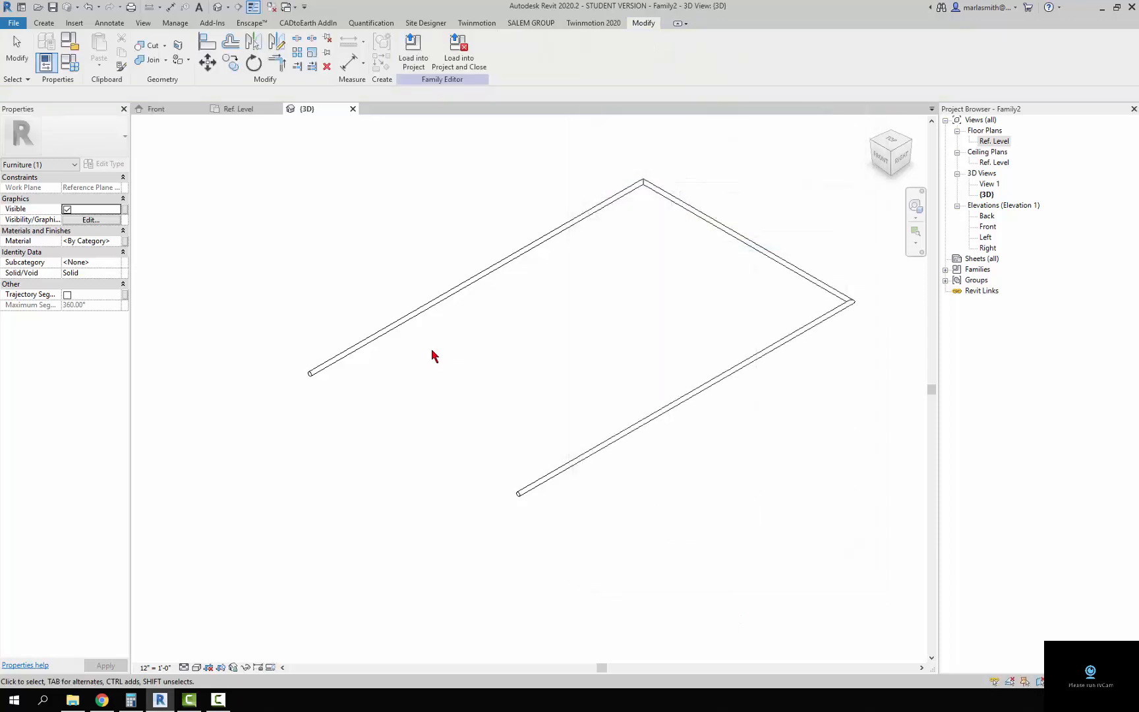
left_click(417, 316)
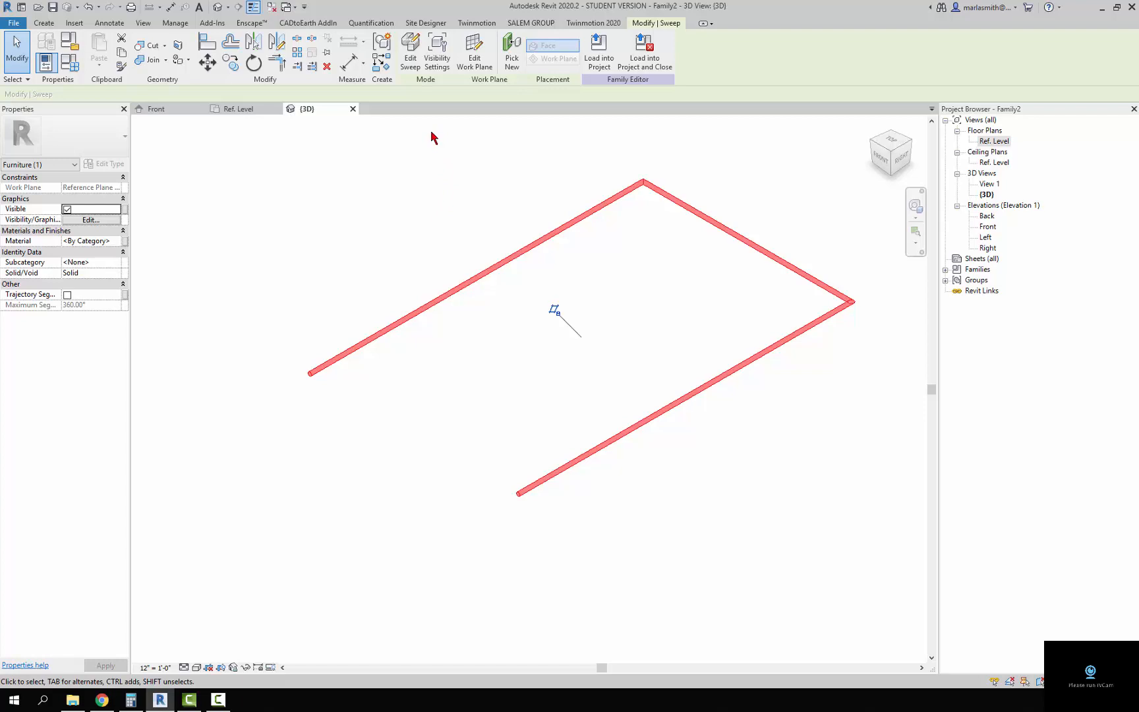
left_click(376, 231)
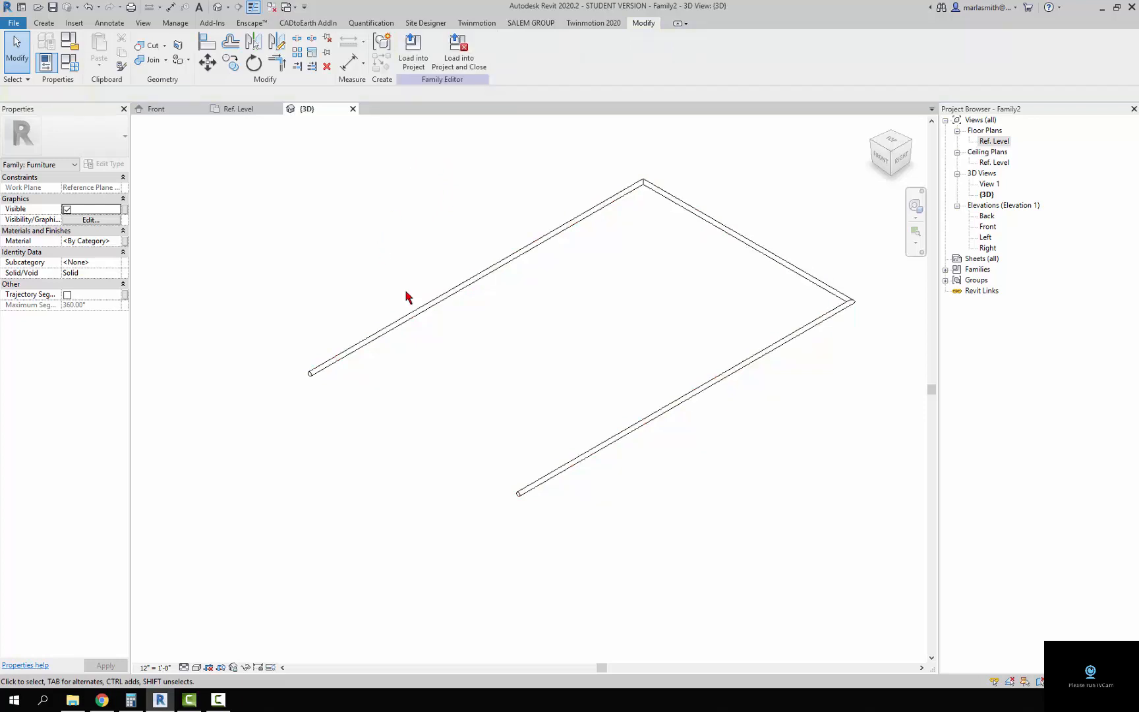
Associate the bottom rail's material with a new family type parameter named "frame mat" under Materials and Finishes
left_click(418, 323)
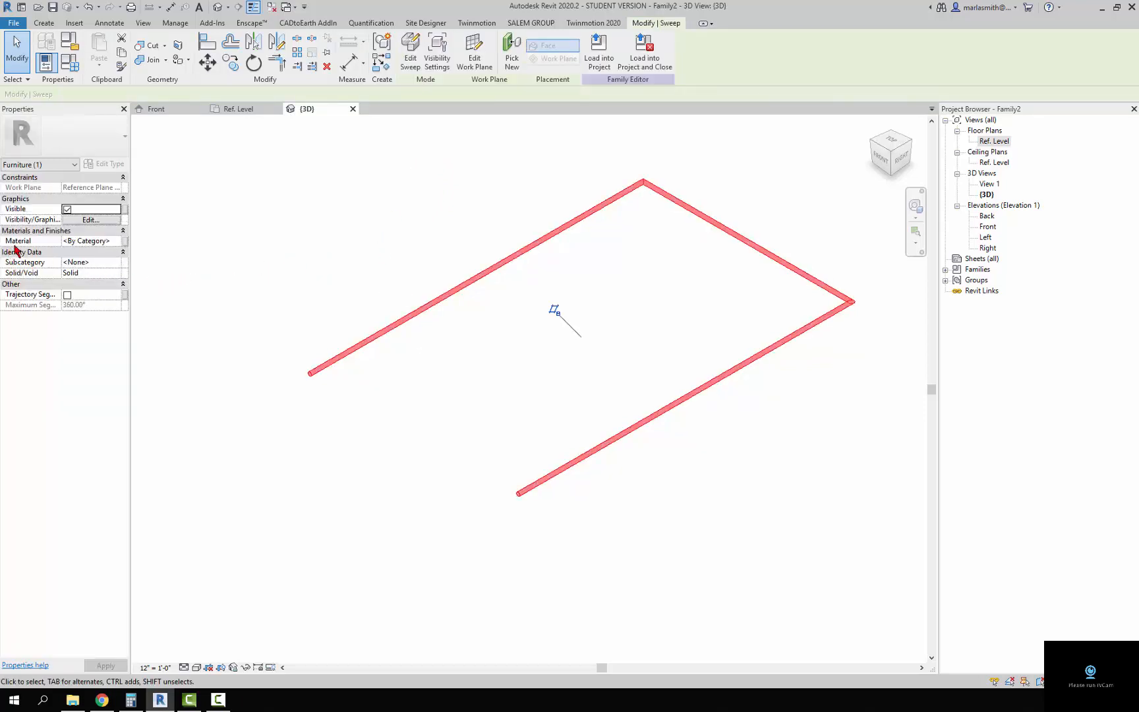
left_click(125, 241)
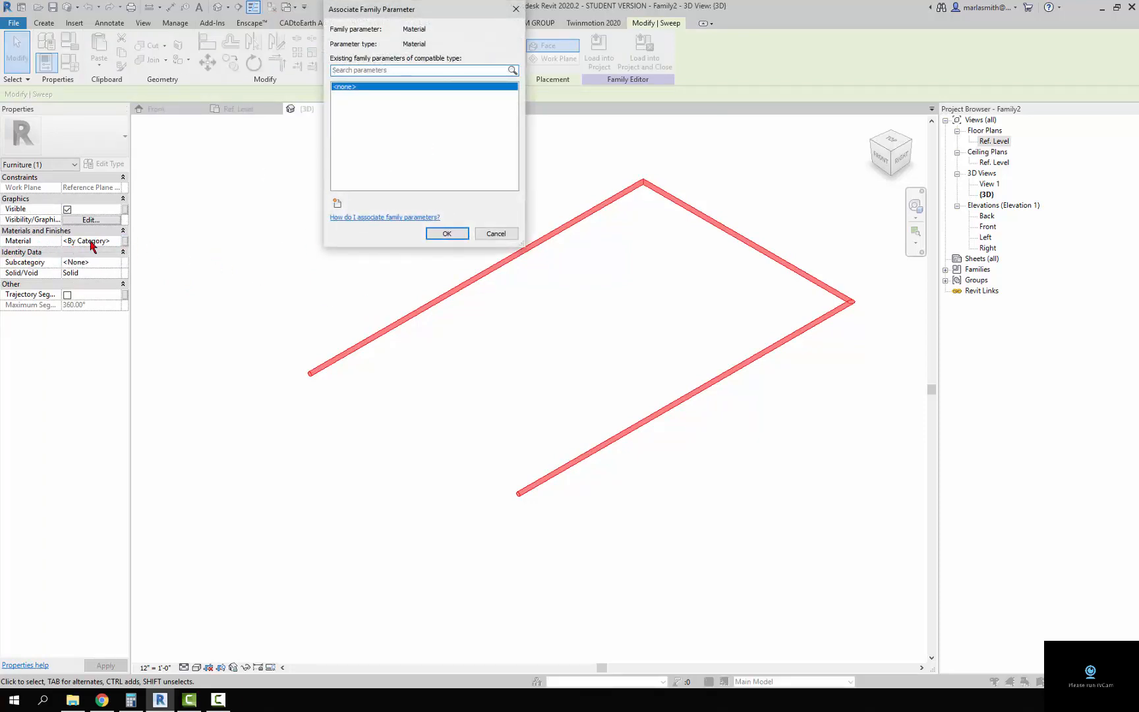
left_click(337, 204)
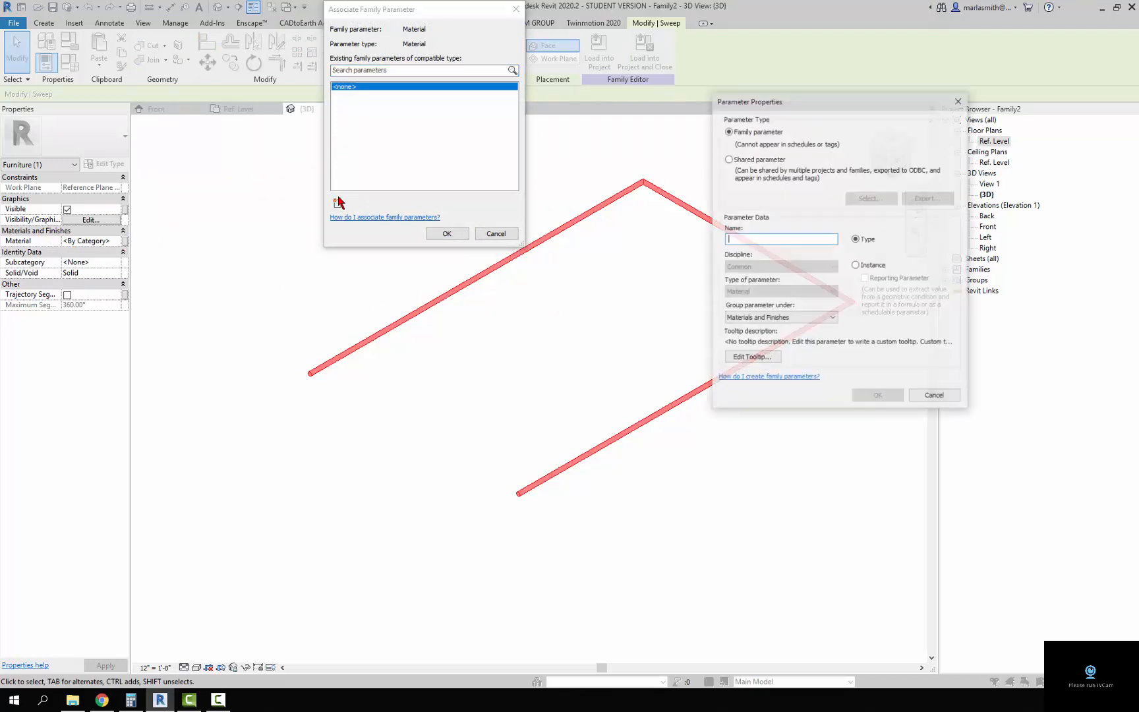
type("frame mat")
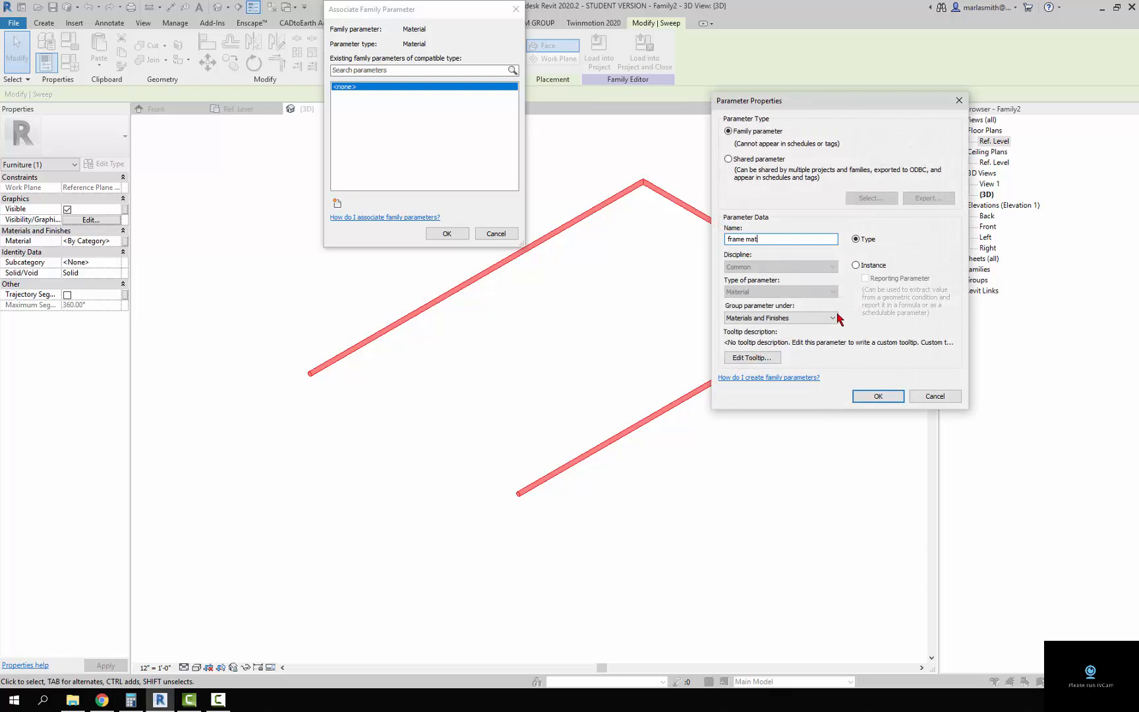
left_click(873, 397)
left_click(447, 234)
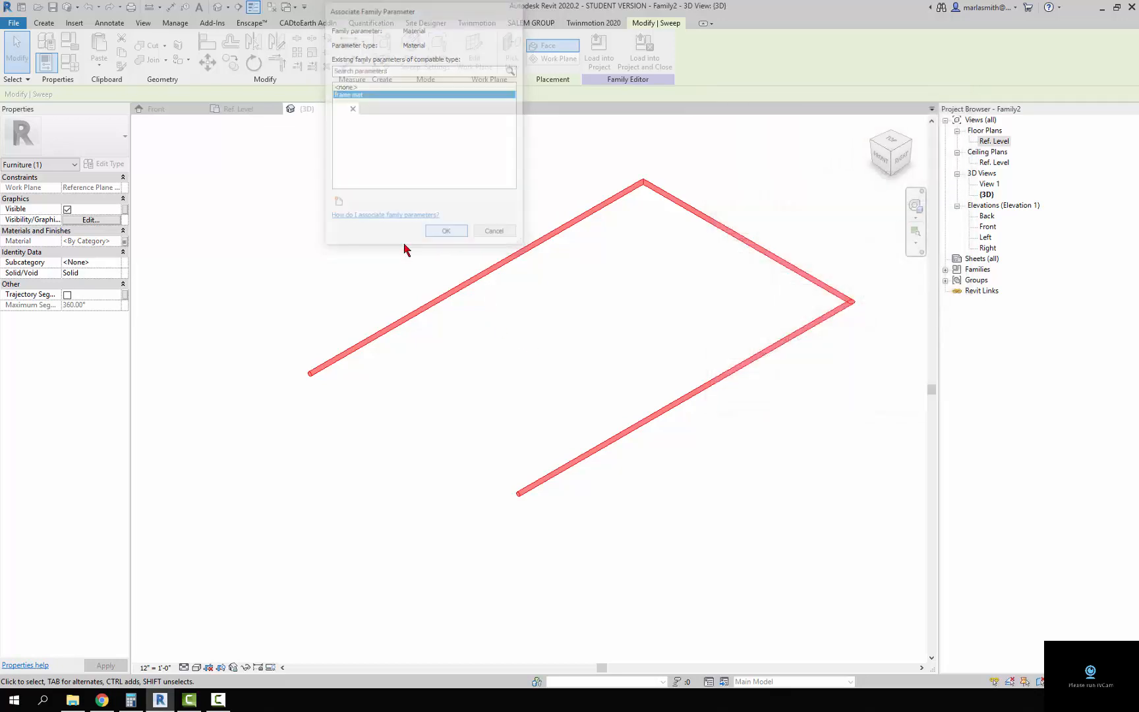
left_click(300, 261)
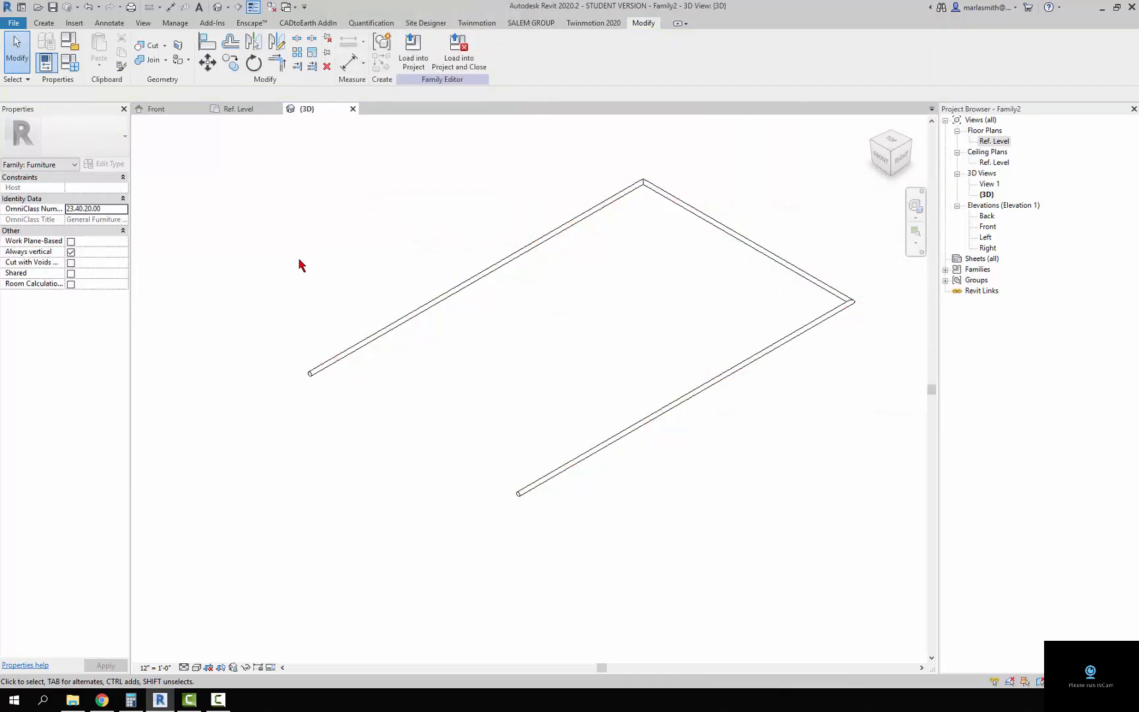
Open the Ref. Level floor plan and temporarily hide the bottom rail sweep in it
left_click(994, 142)
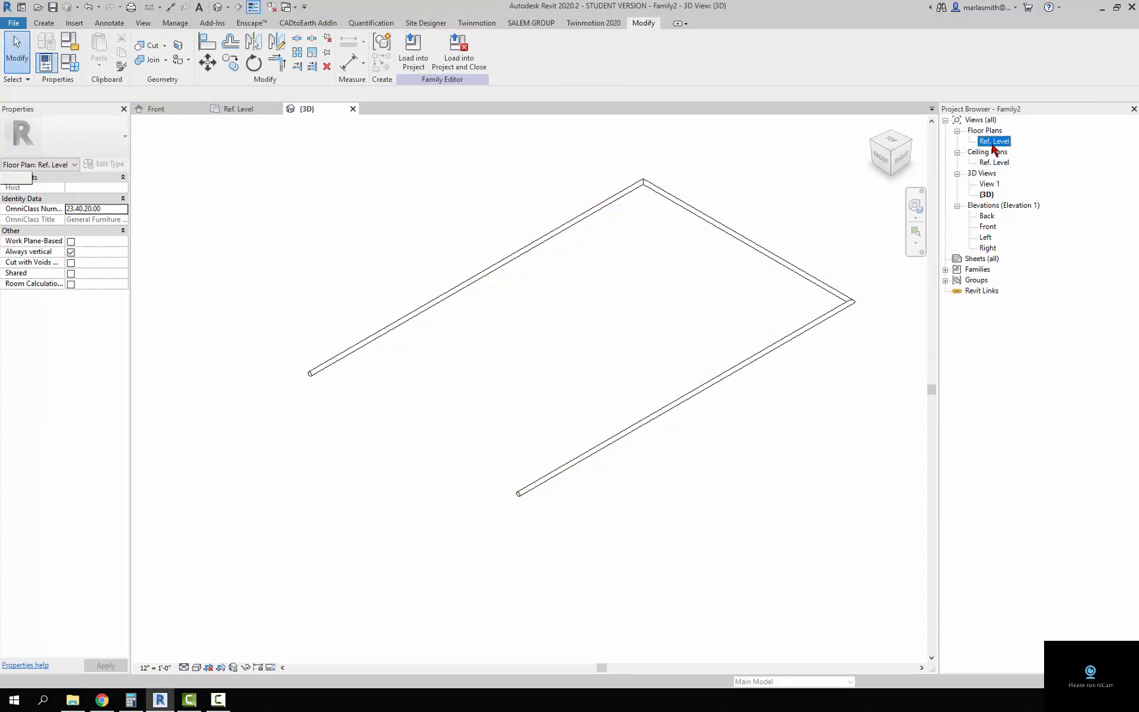
left_click(992, 141)
left_click(995, 236)
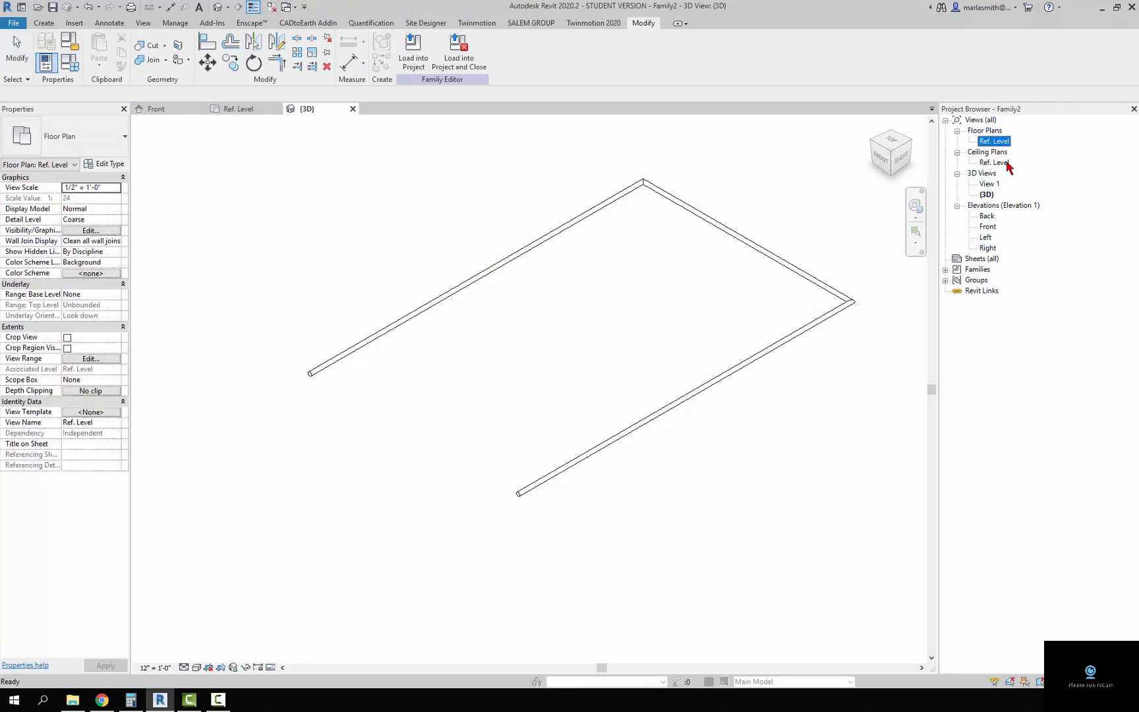
double_click(994, 141)
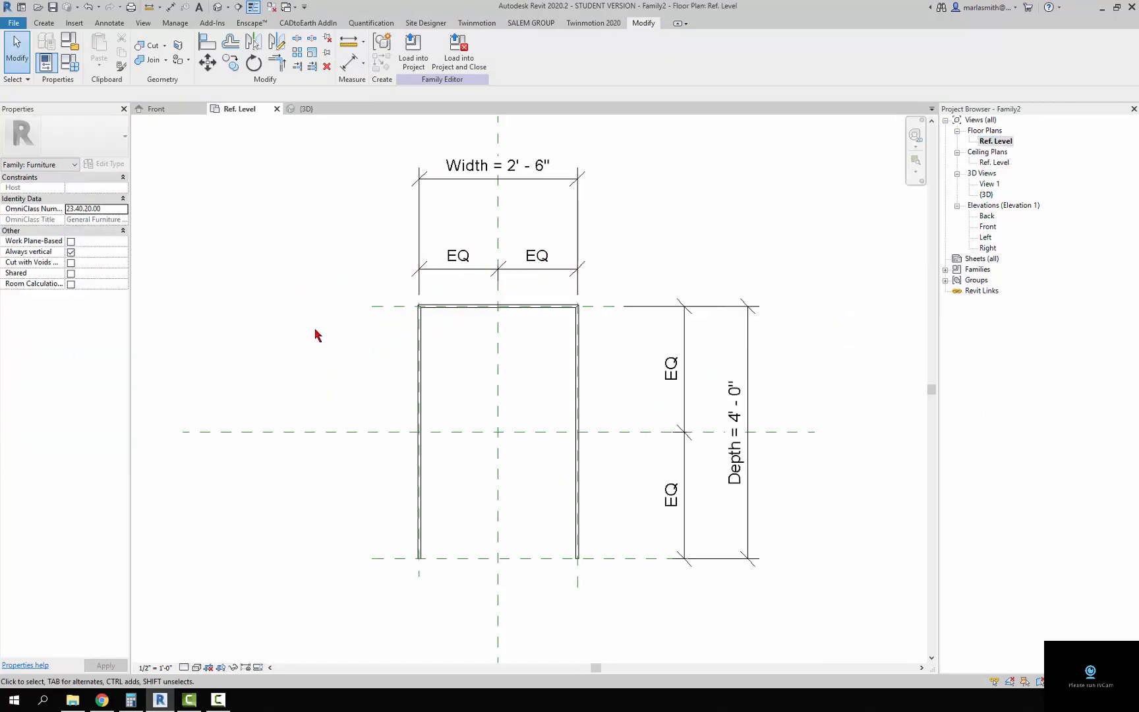
left_click(422, 335)
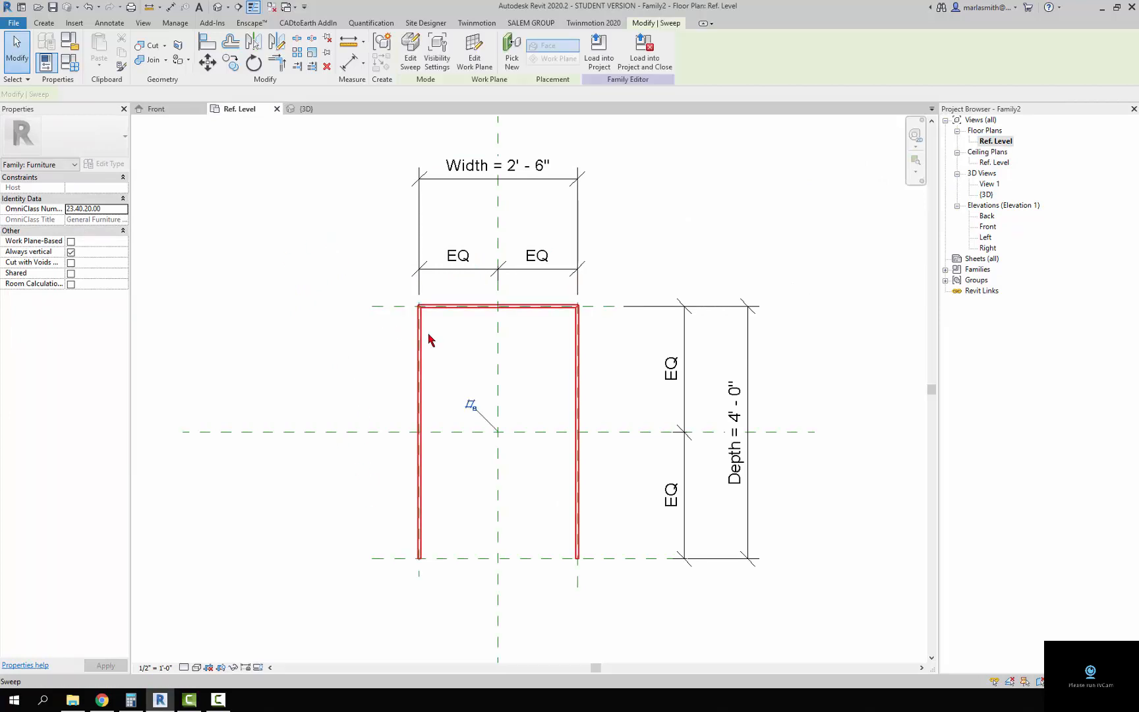
left_click(235, 667)
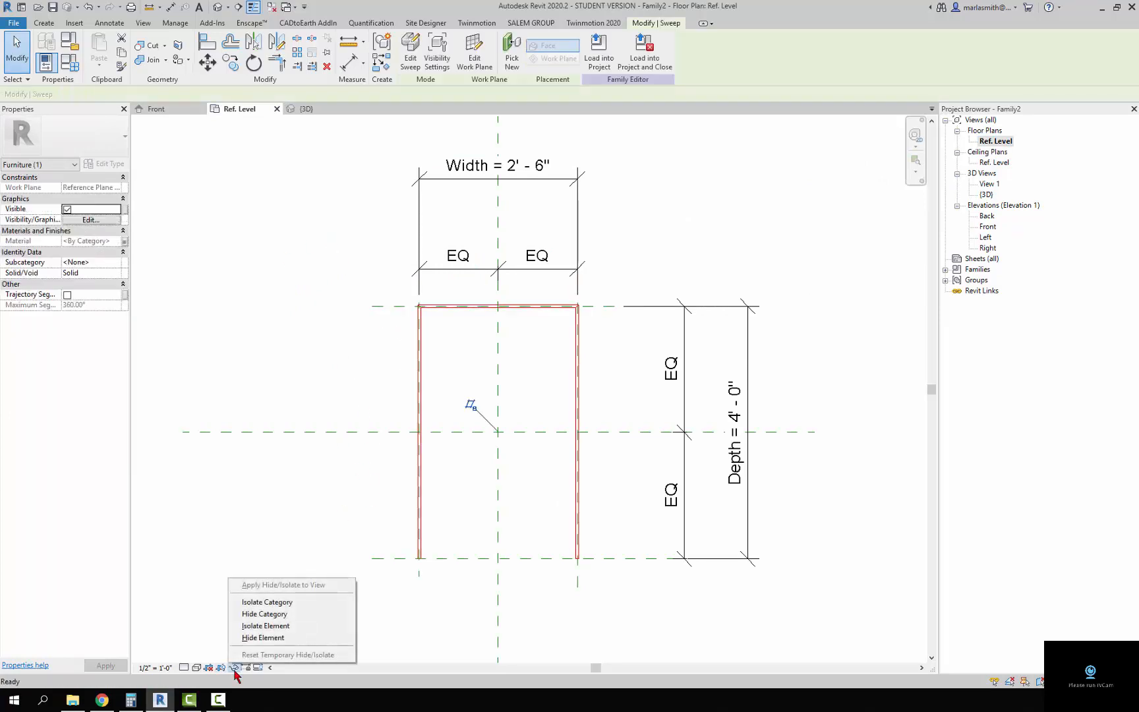
left_click(261, 637)
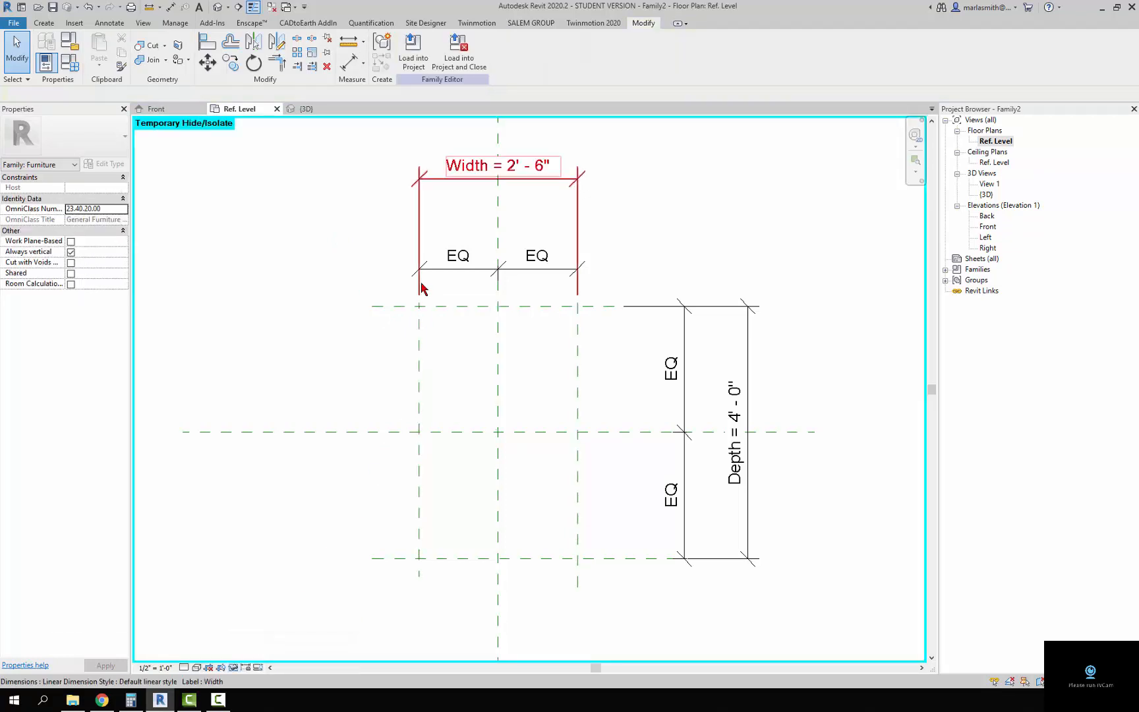
Start a new sweep and set its work plane to Reference Plane : rail top
left_click(44, 23)
left_click(179, 46)
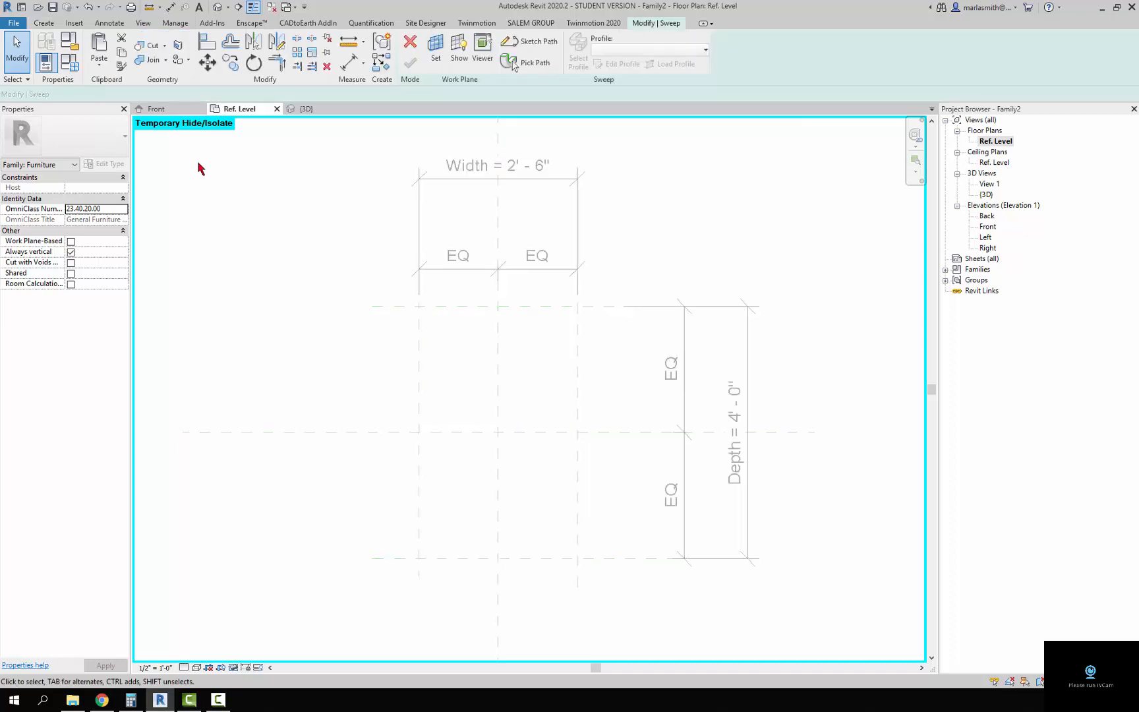
left_click(438, 50)
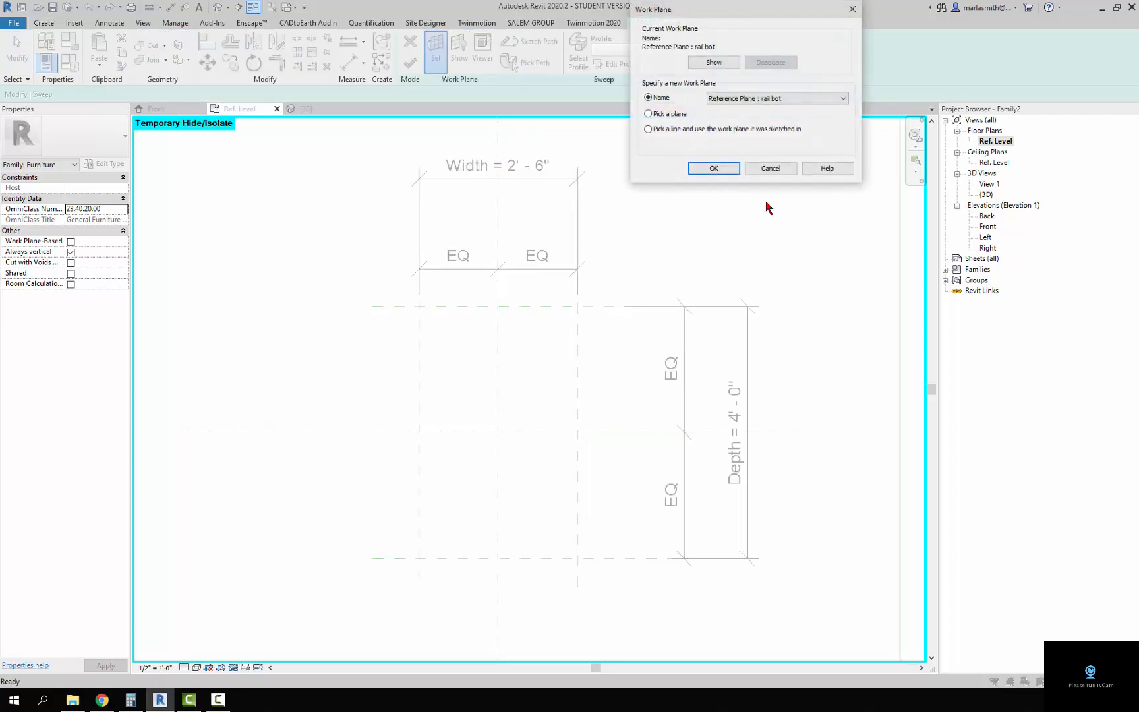
left_click(822, 99)
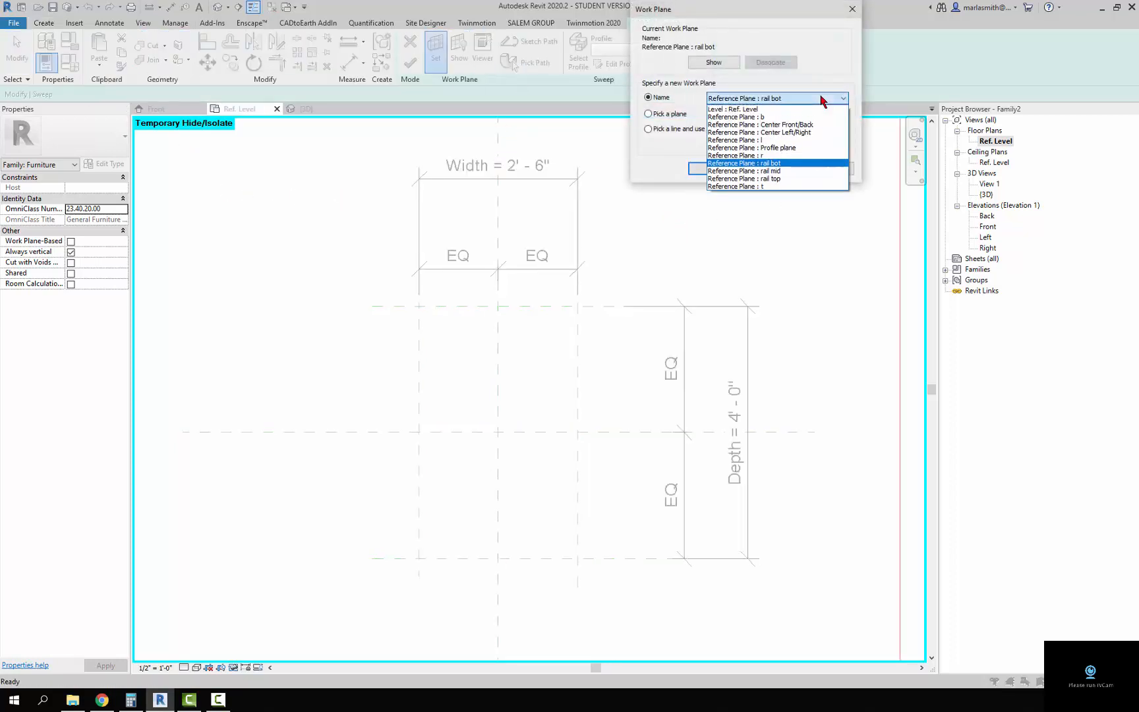
left_click(806, 181)
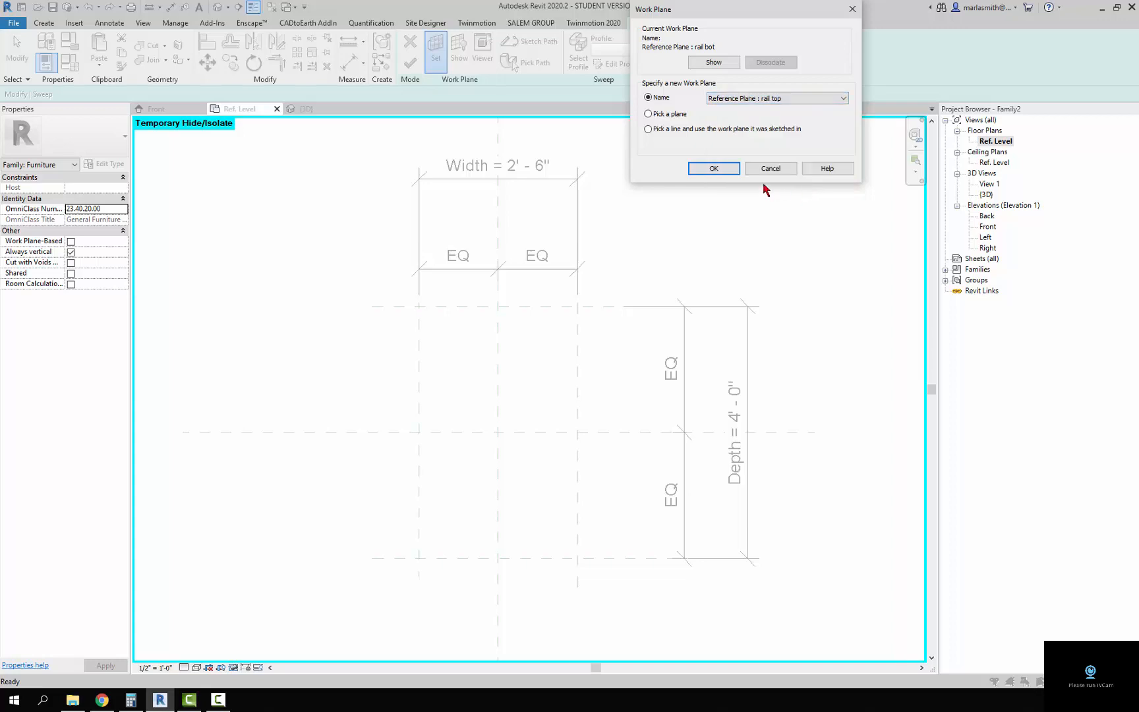
left_click(714, 169)
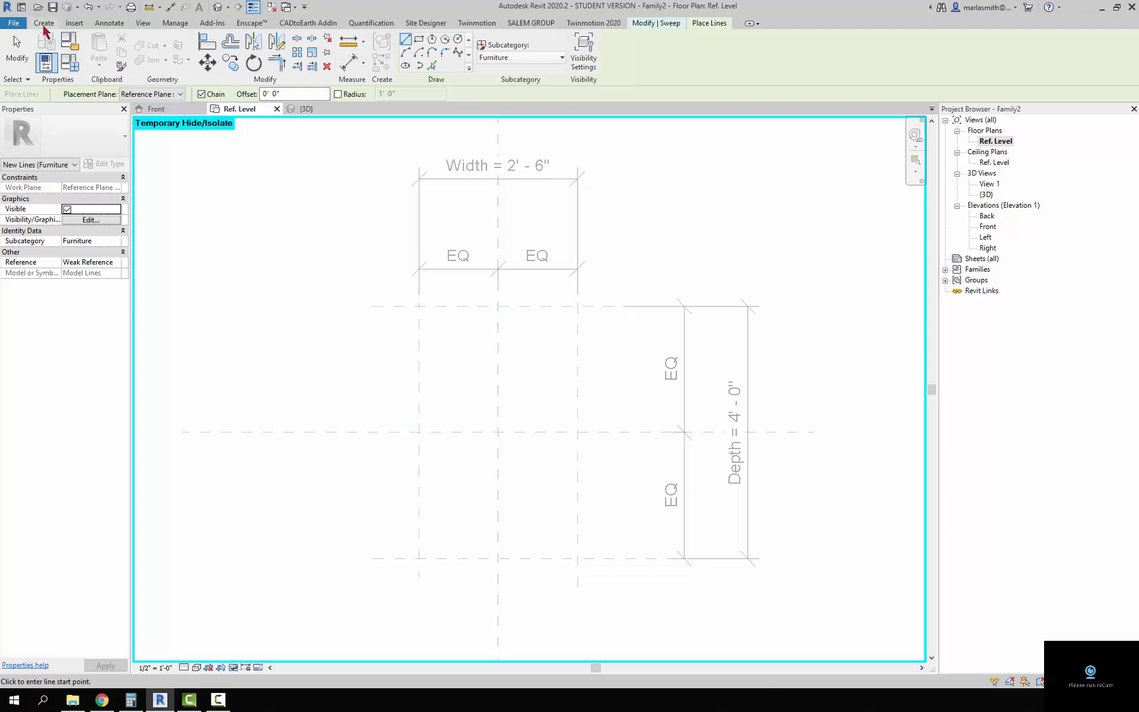
Sketch and finish a U-shaped sweep path along the left, back and right reference planes, leaving the front open
left_click(672, 26)
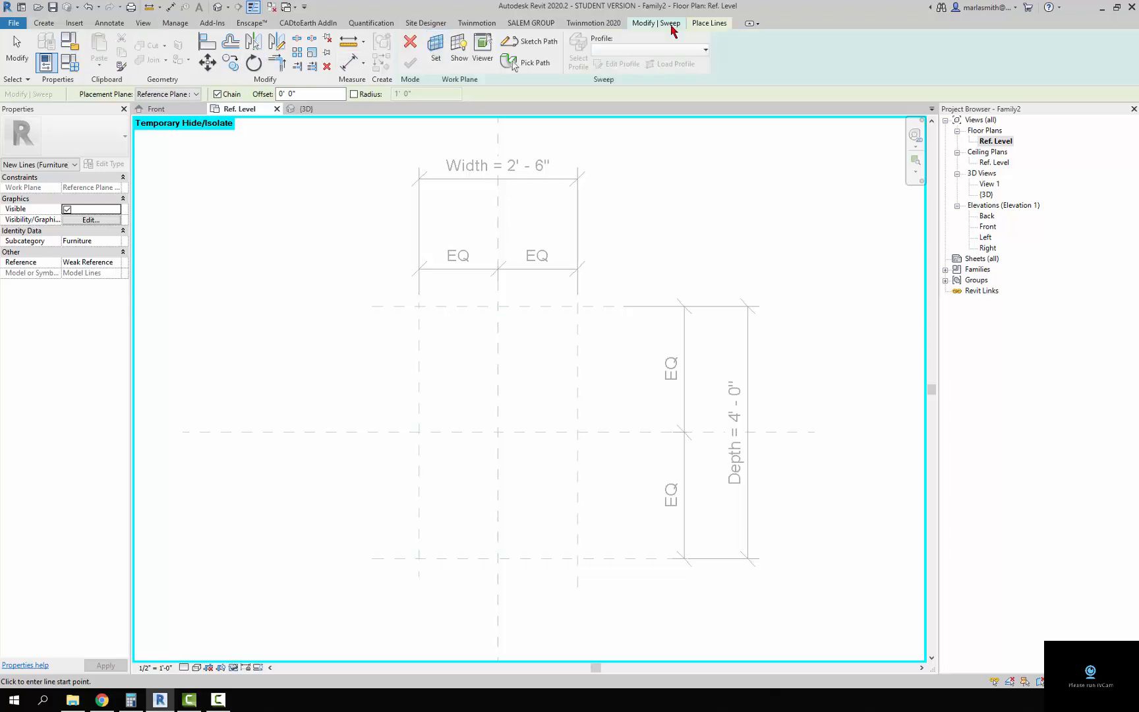
left_click(537, 45)
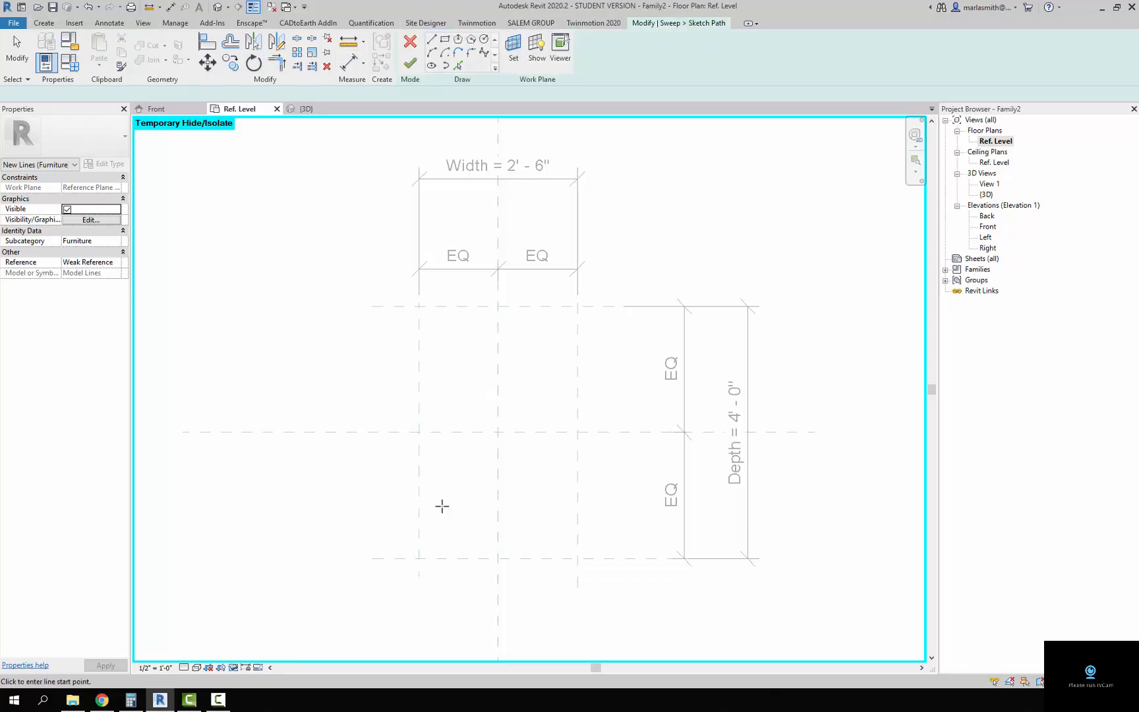
left_click(420, 559)
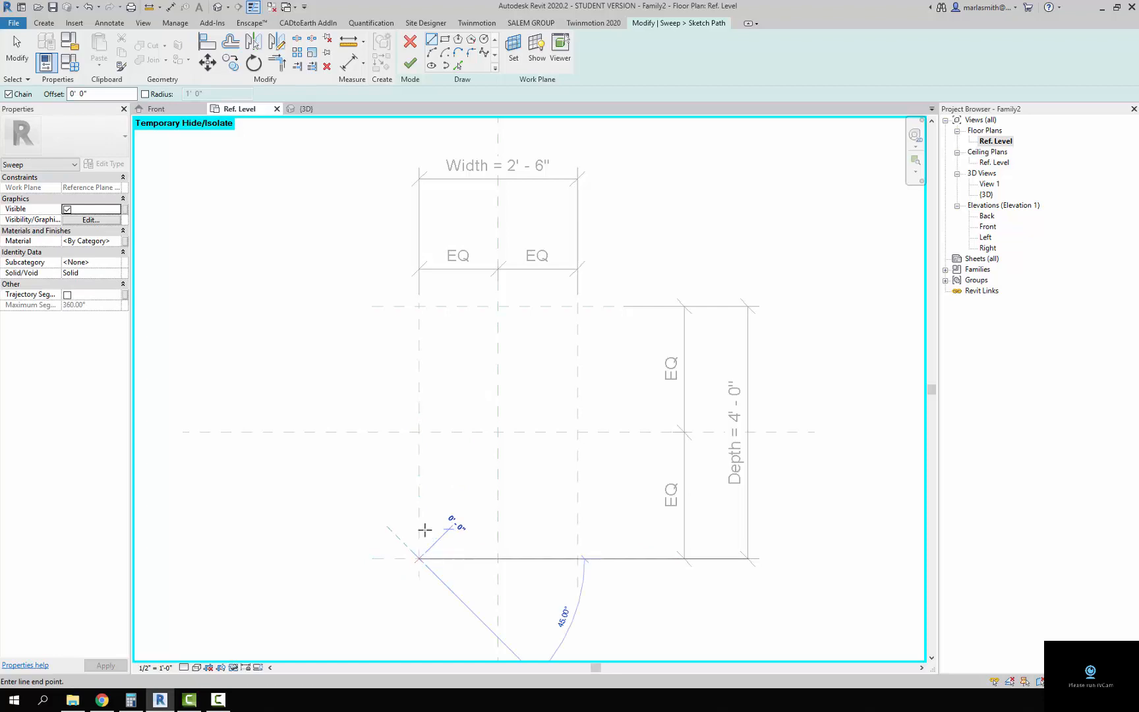
left_click(419, 304)
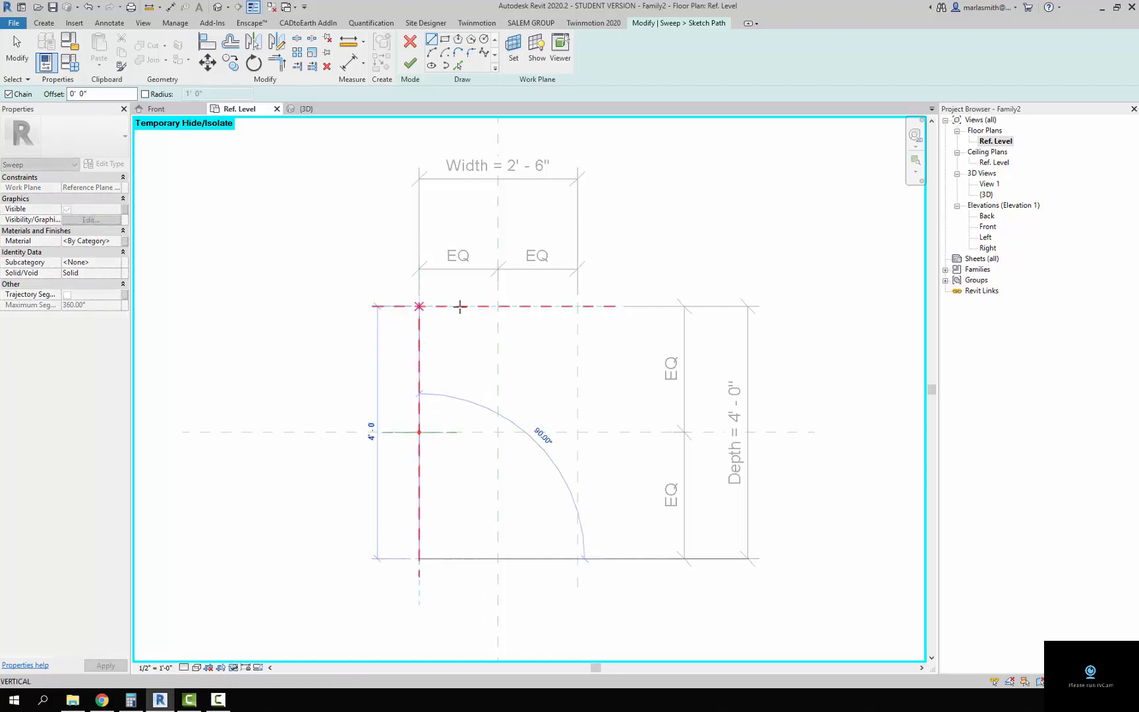
scroll(576, 306, "up", 3)
left_click(581, 302)
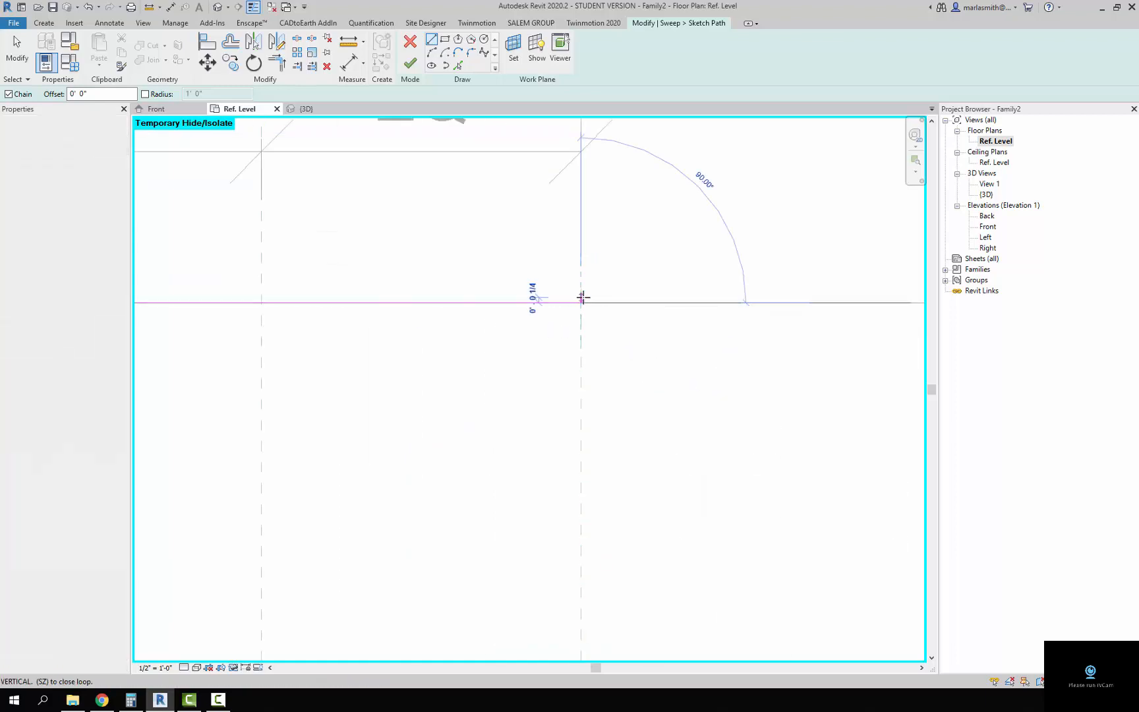
scroll(582, 303, "down", 3)
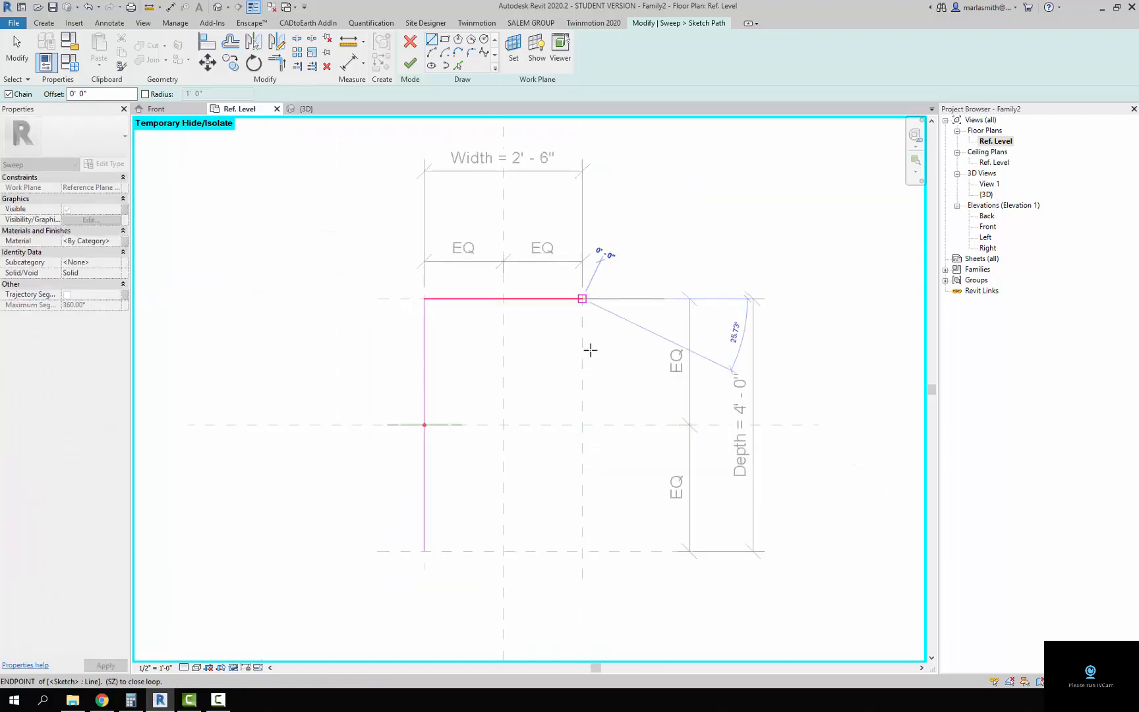
left_click(580, 550)
left_click(410, 62)
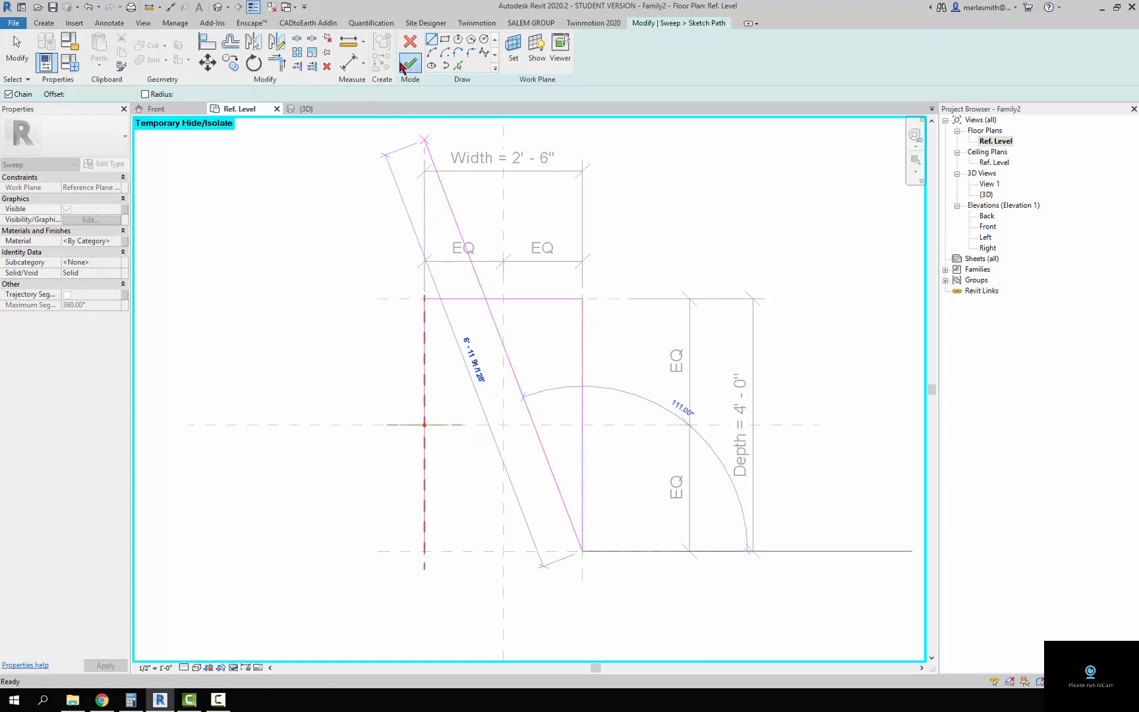
In the 3D view, sketch a circular sweep profile of about 5" radius centred on the top rail path's profile plane
left_click(218, 7)
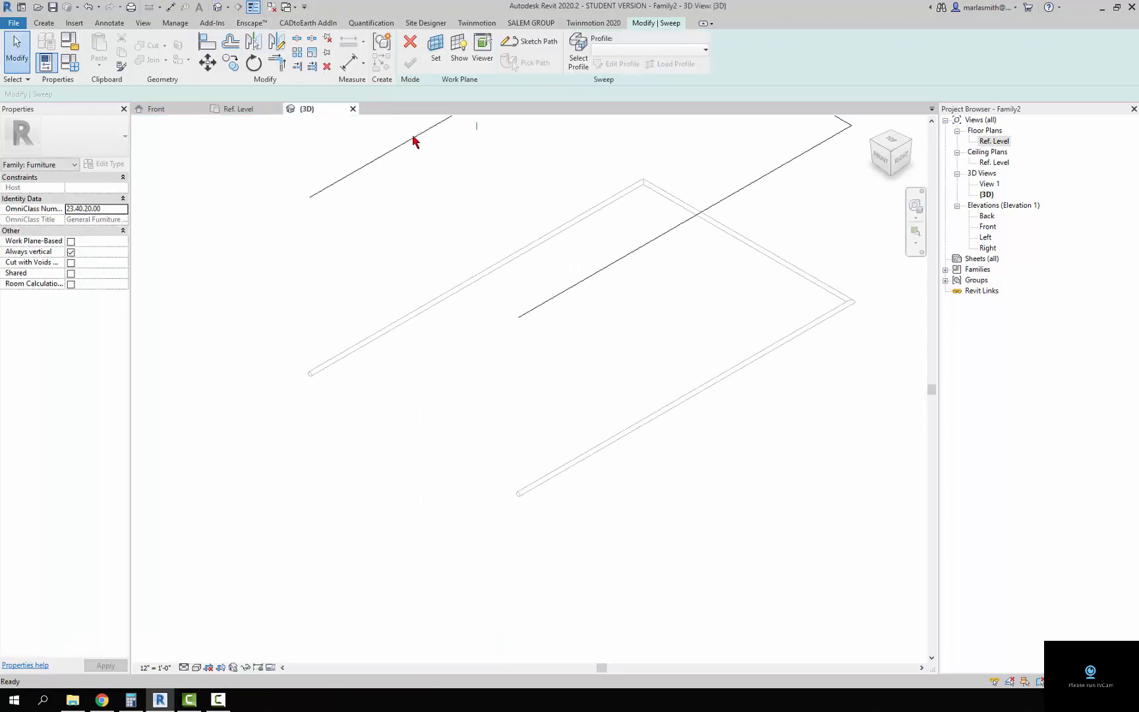
scroll(461, 140, "up", 3)
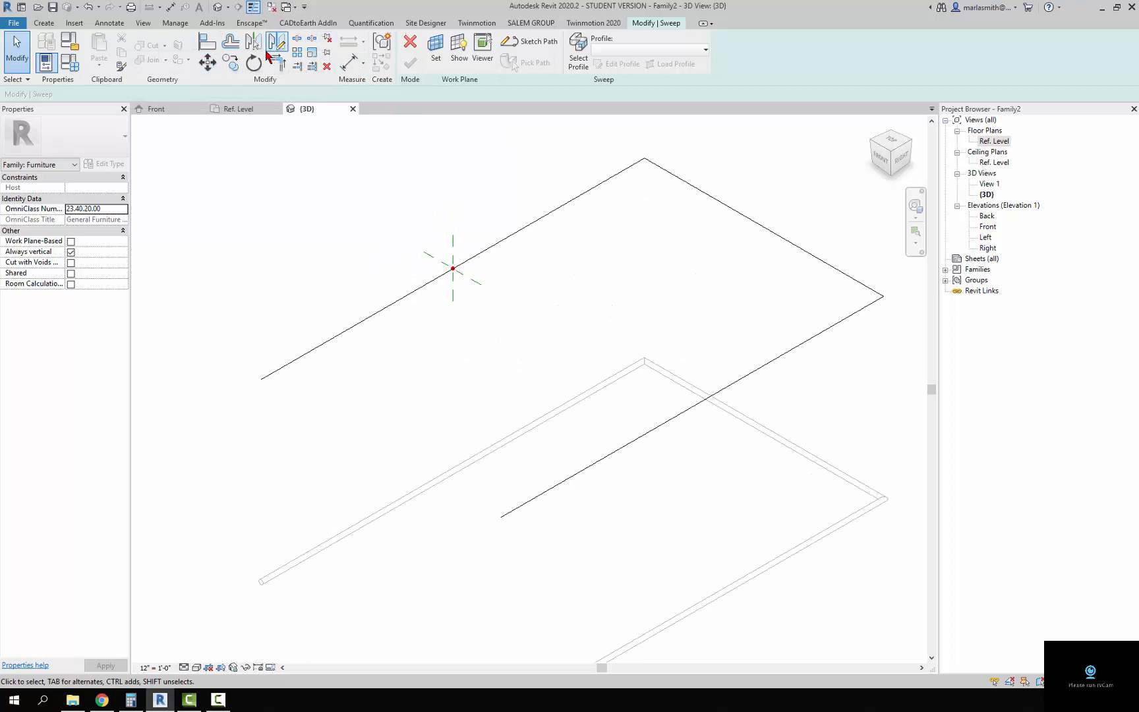
left_click(578, 53)
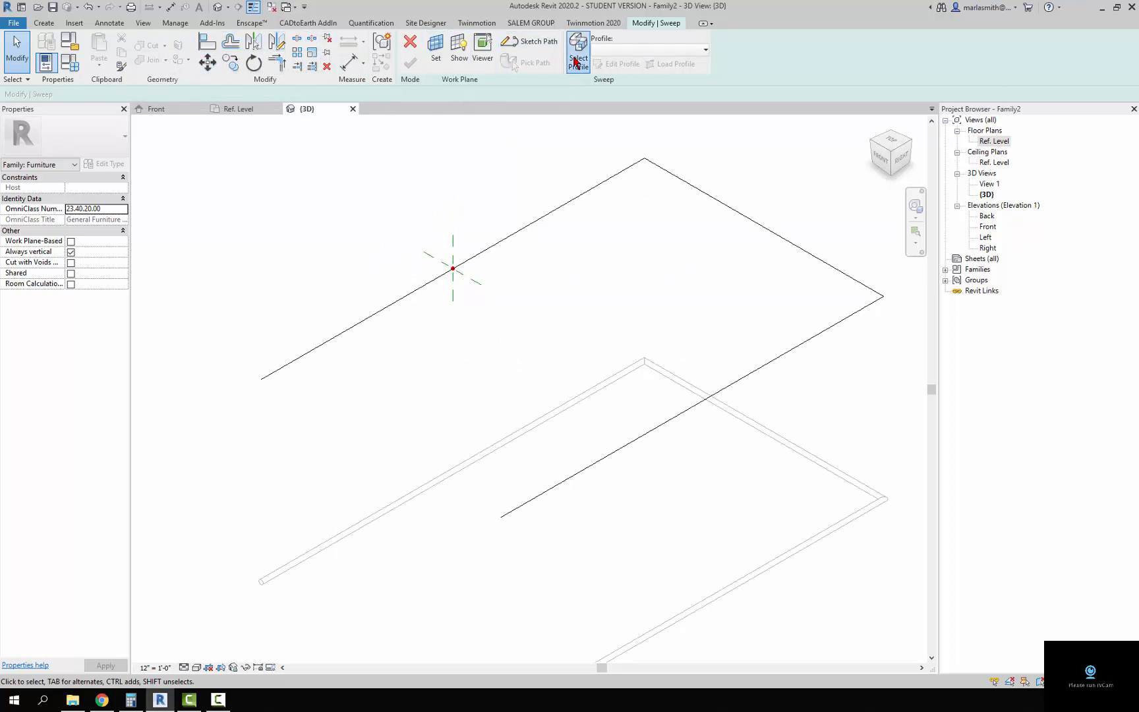
left_click(619, 65)
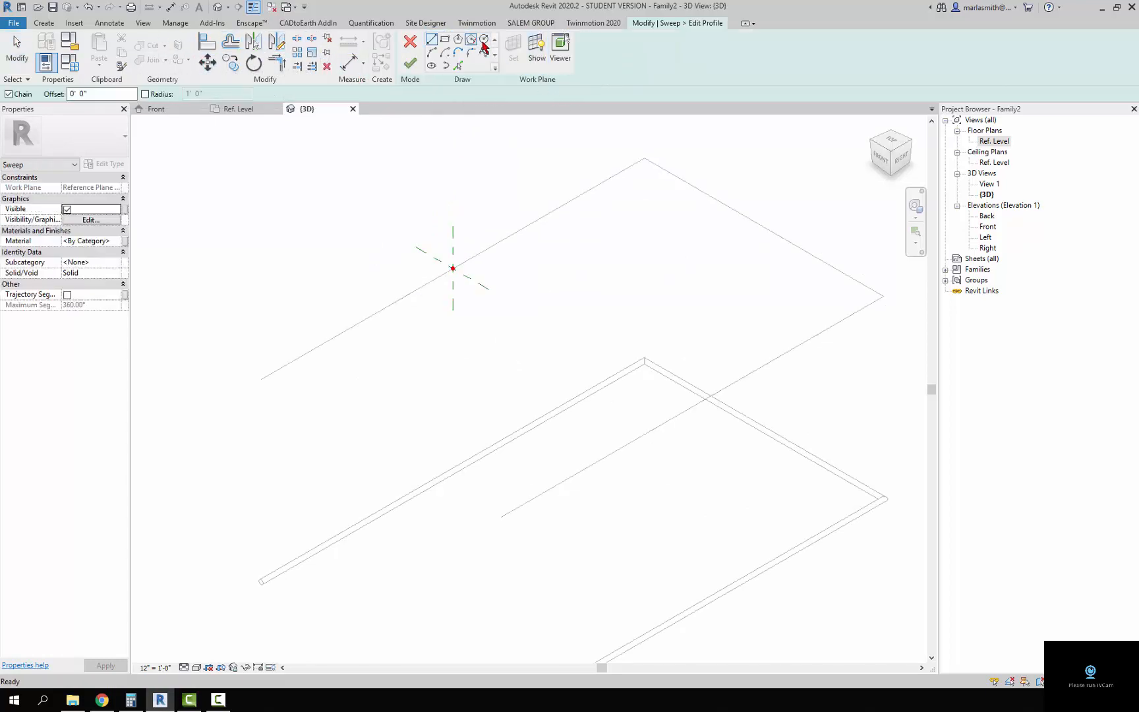
left_click(486, 42)
left_click(453, 269)
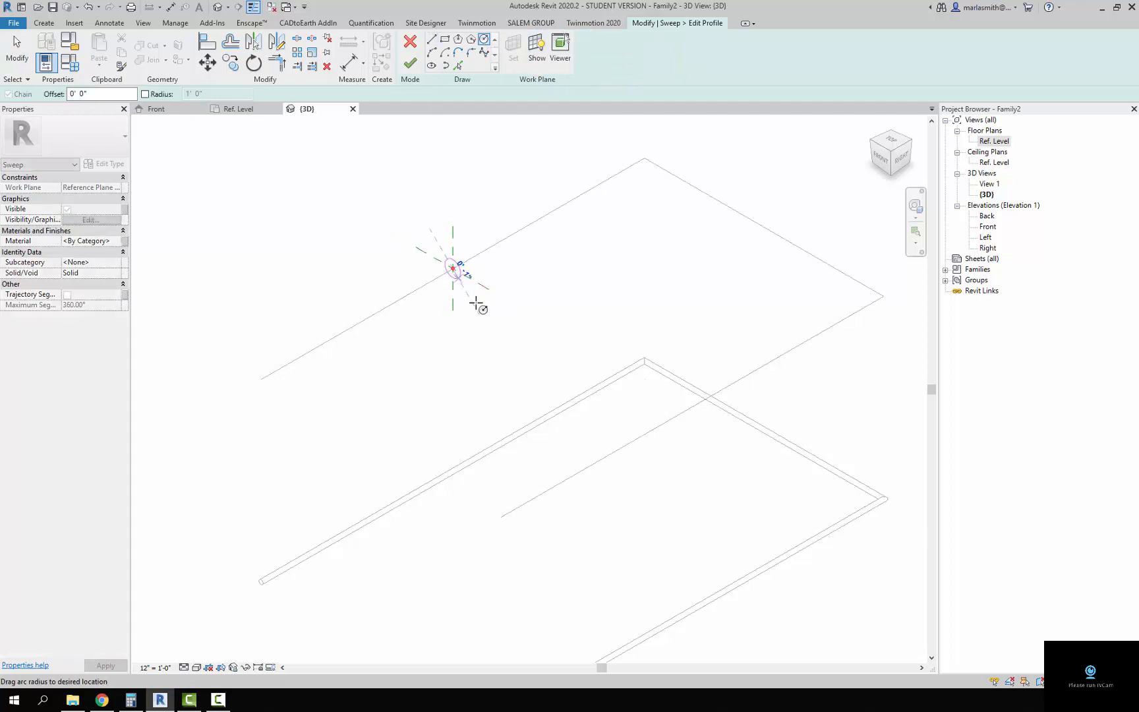
left_click(483, 316)
Add a diameter dimension to the top rail's profile circle and label it with the existing "frame dia" parameter
left_click(110, 23)
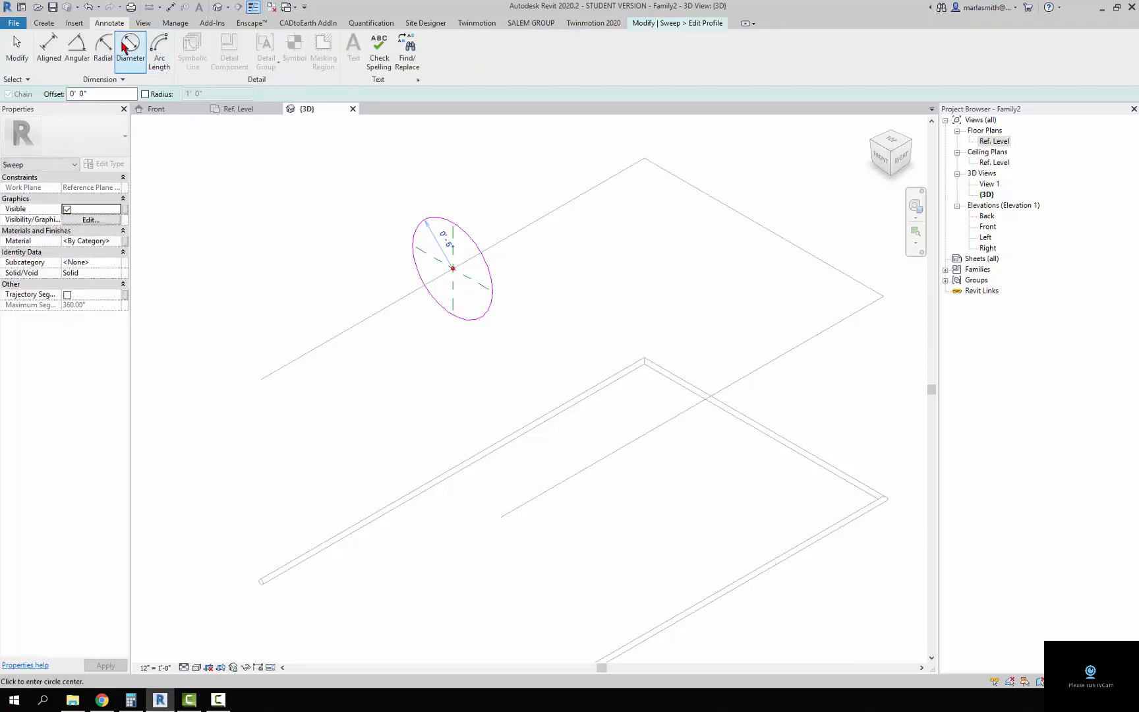
left_click(130, 45)
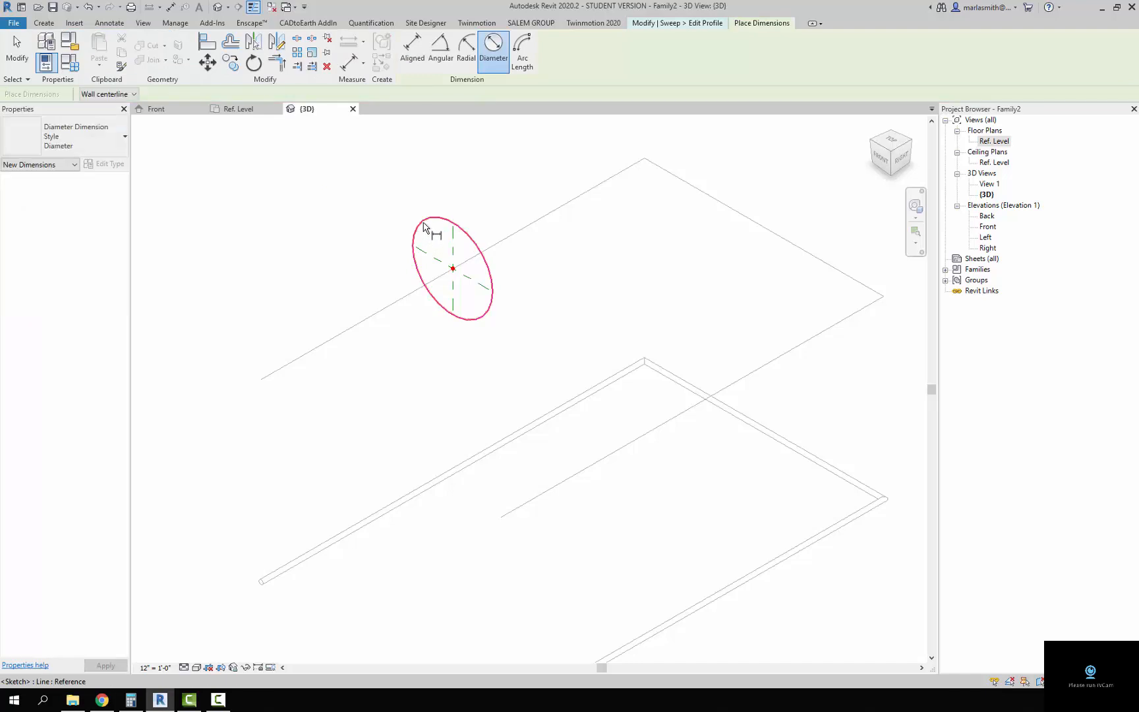
left_click(418, 183)
key("Escape")
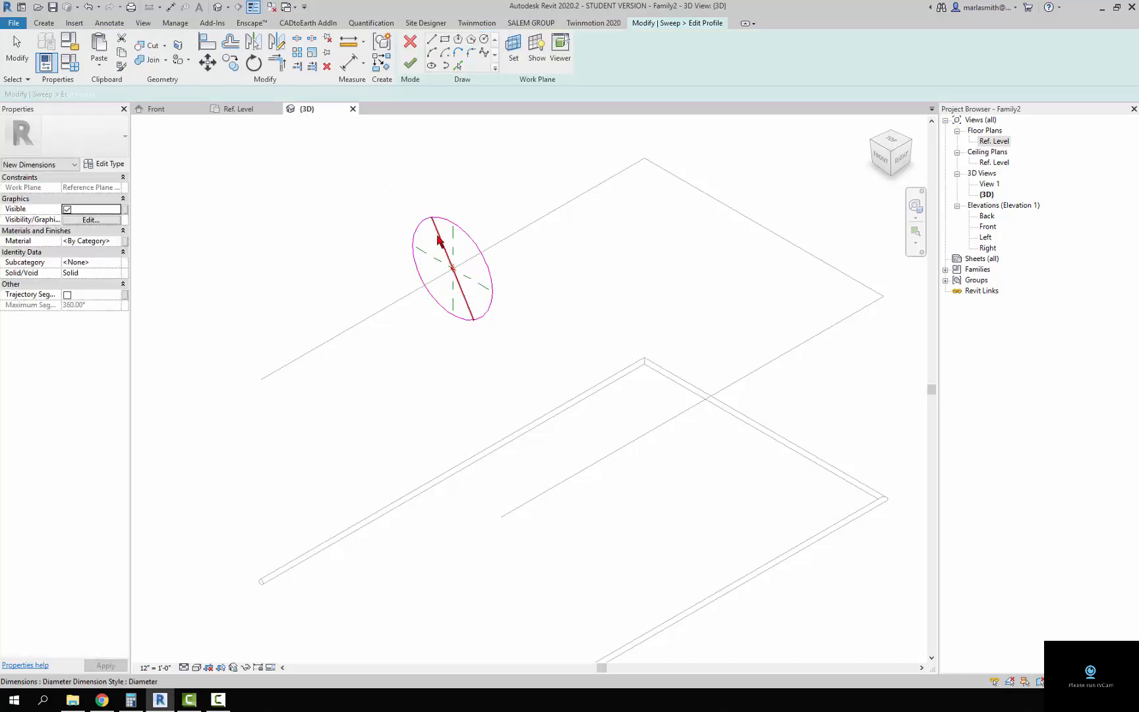
left_click(439, 234)
left_click(513, 50)
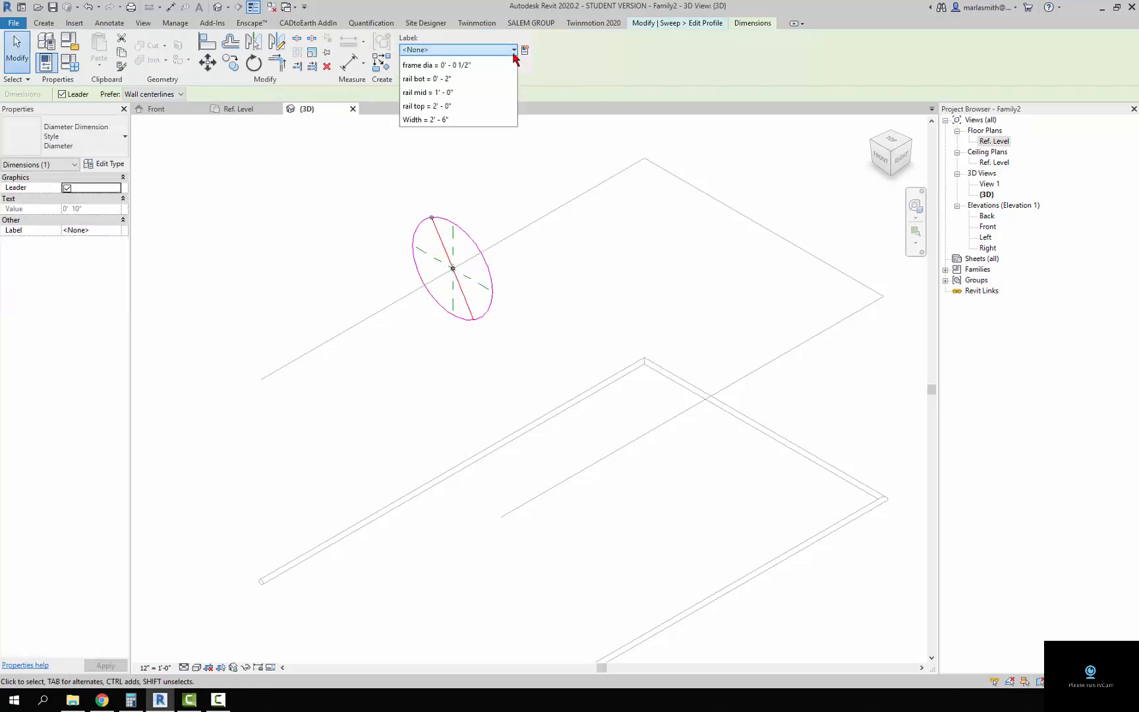
left_click(438, 117)
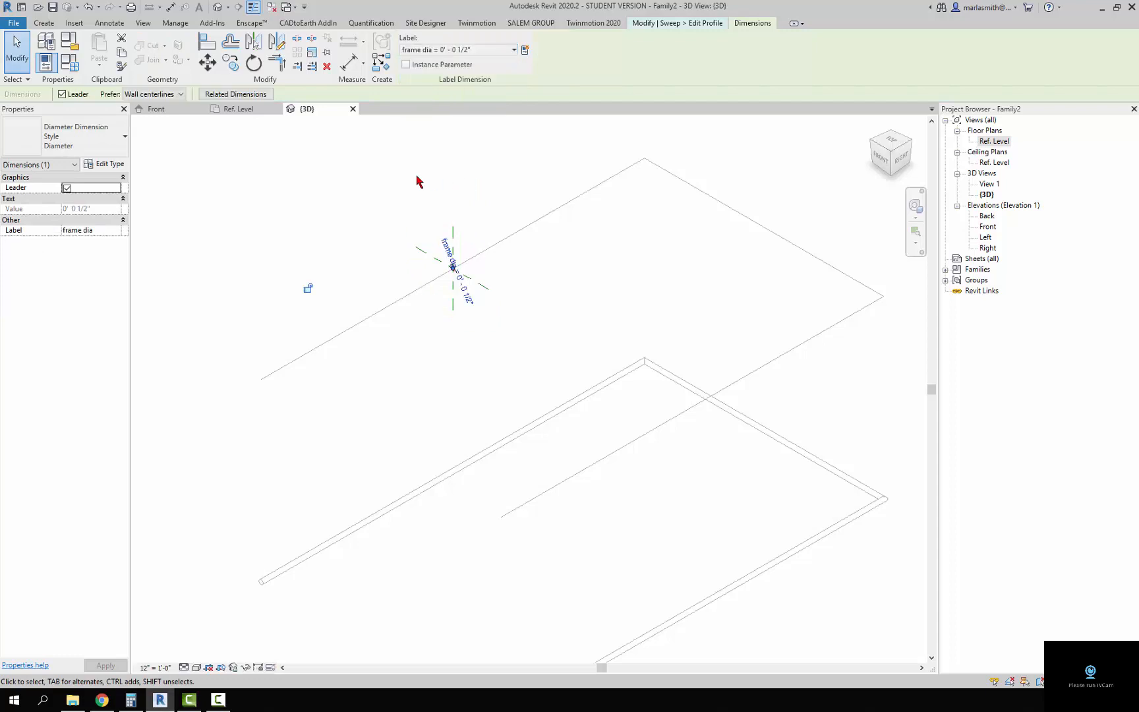
left_click(371, 238)
scroll(452, 273, "up", 2)
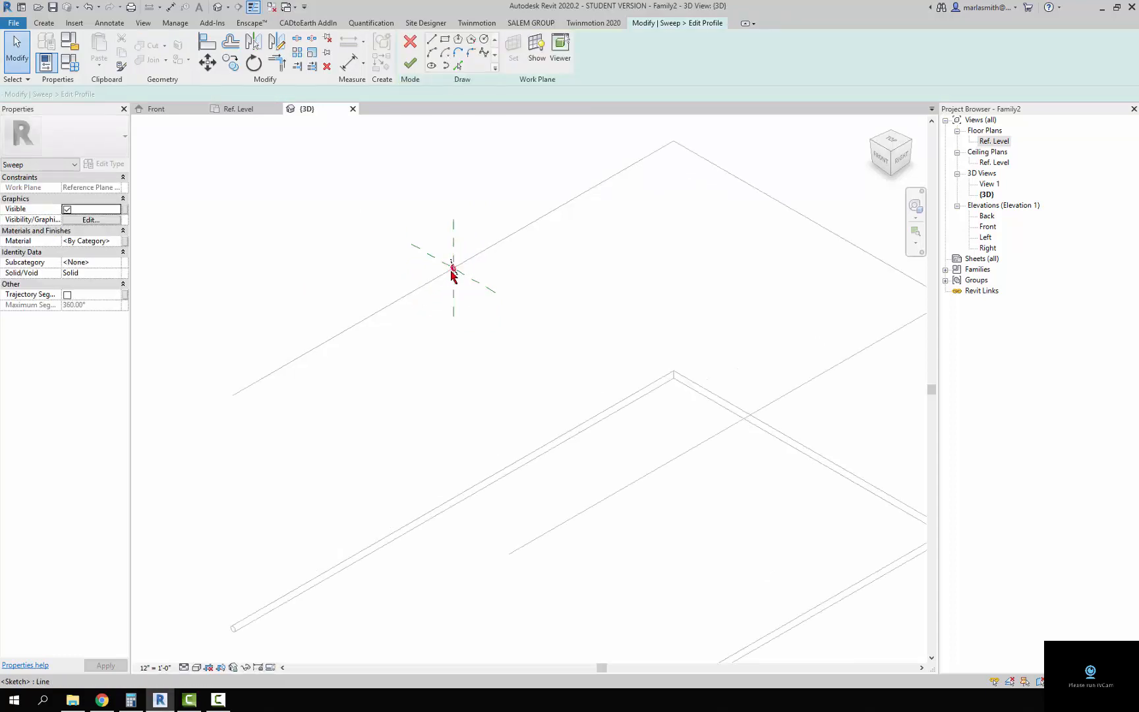
Finish the top rail's profile and sweep, and associate the sweep's material with the existing "frame mat" parameter
left_click(415, 73)
left_click(411, 65)
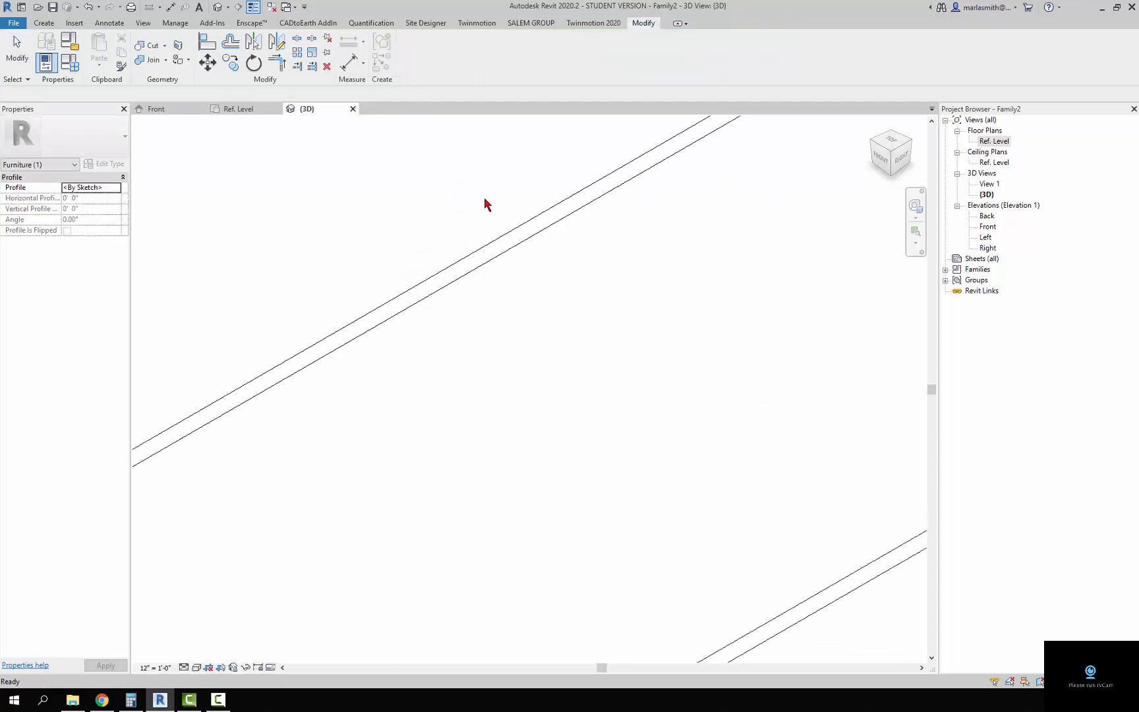
scroll(505, 247, "down", 4)
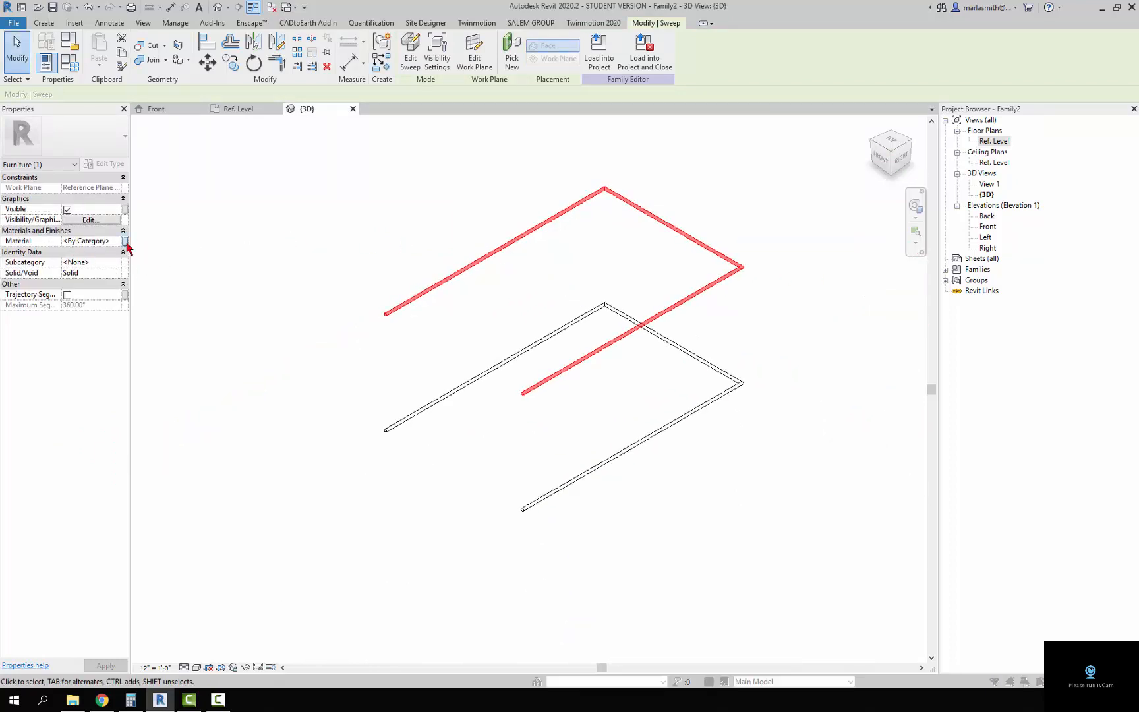
left_click(125, 241)
left_click(348, 95)
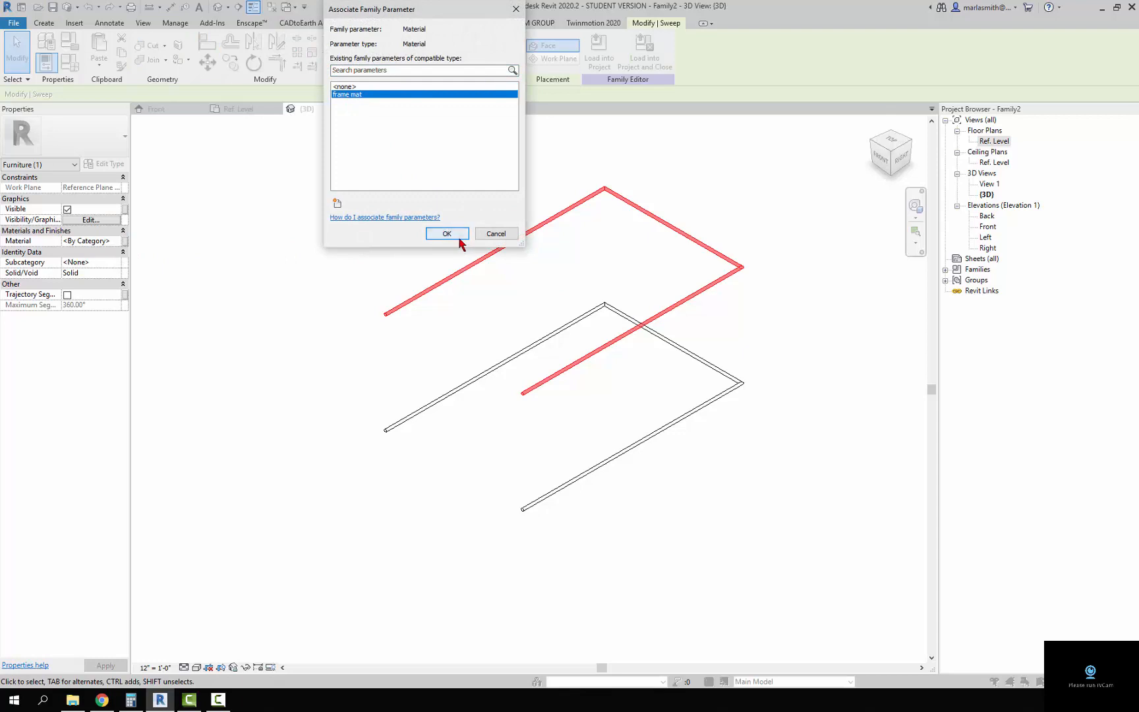
left_click(459, 238)
left_click(340, 214)
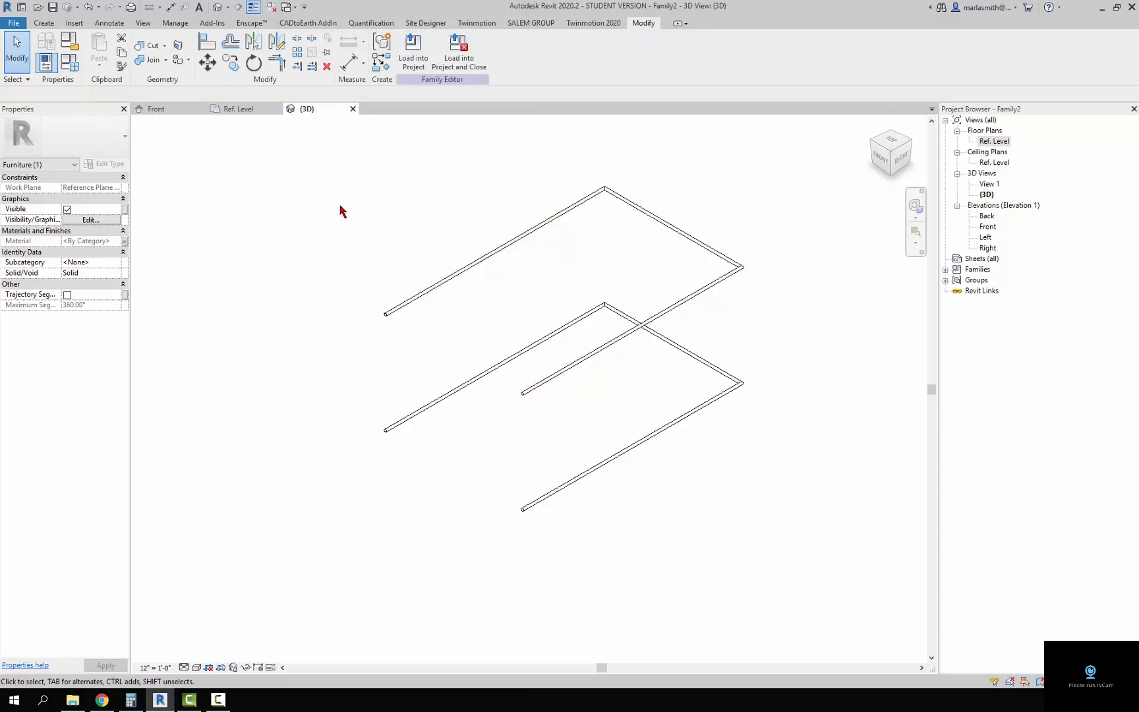
In the Ref. Level floor plan, temporarily hide the top rail sweep
double_click(994, 141)
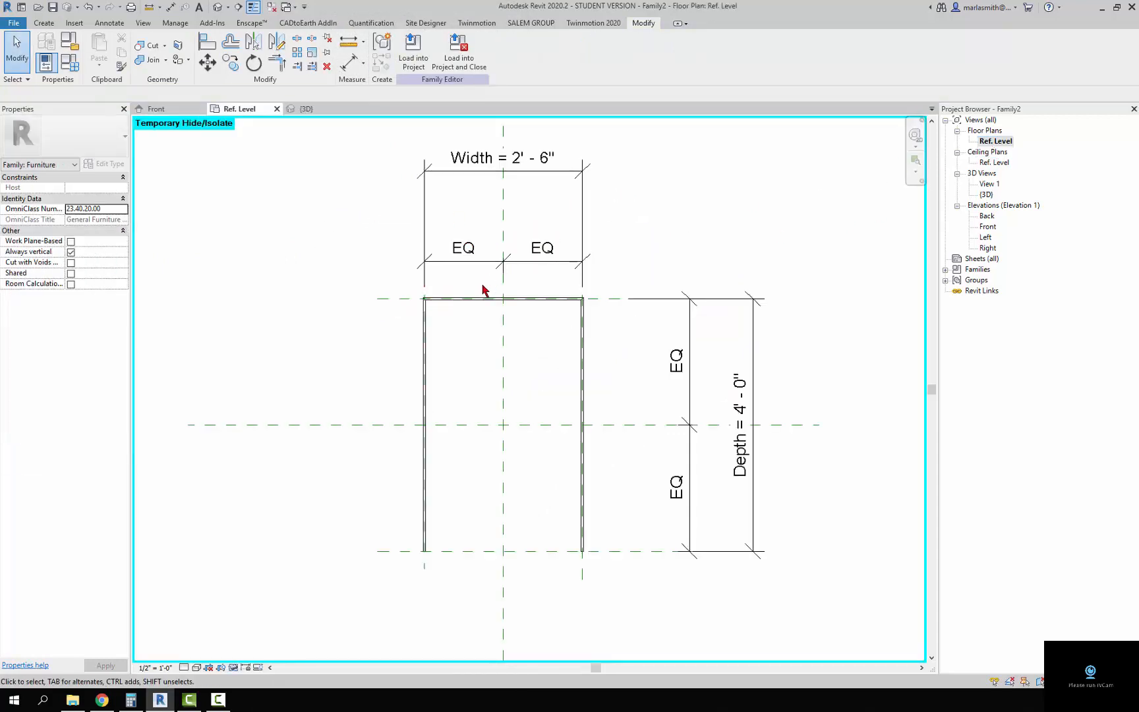
left_click(443, 304)
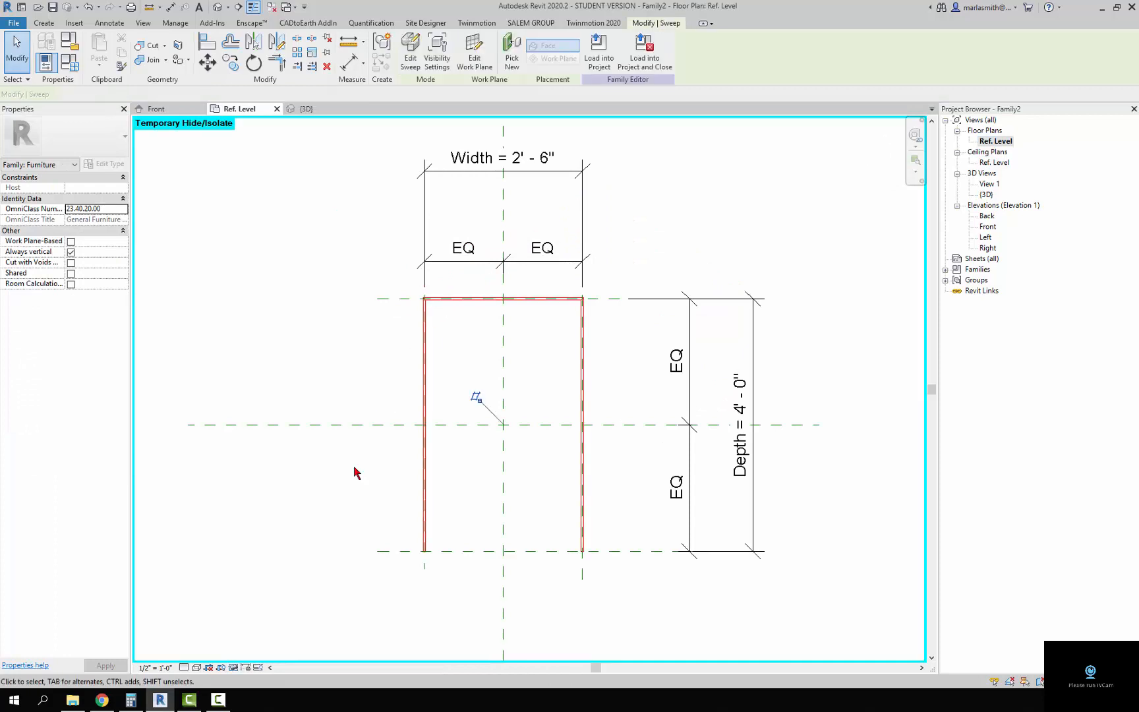
left_click(234, 668)
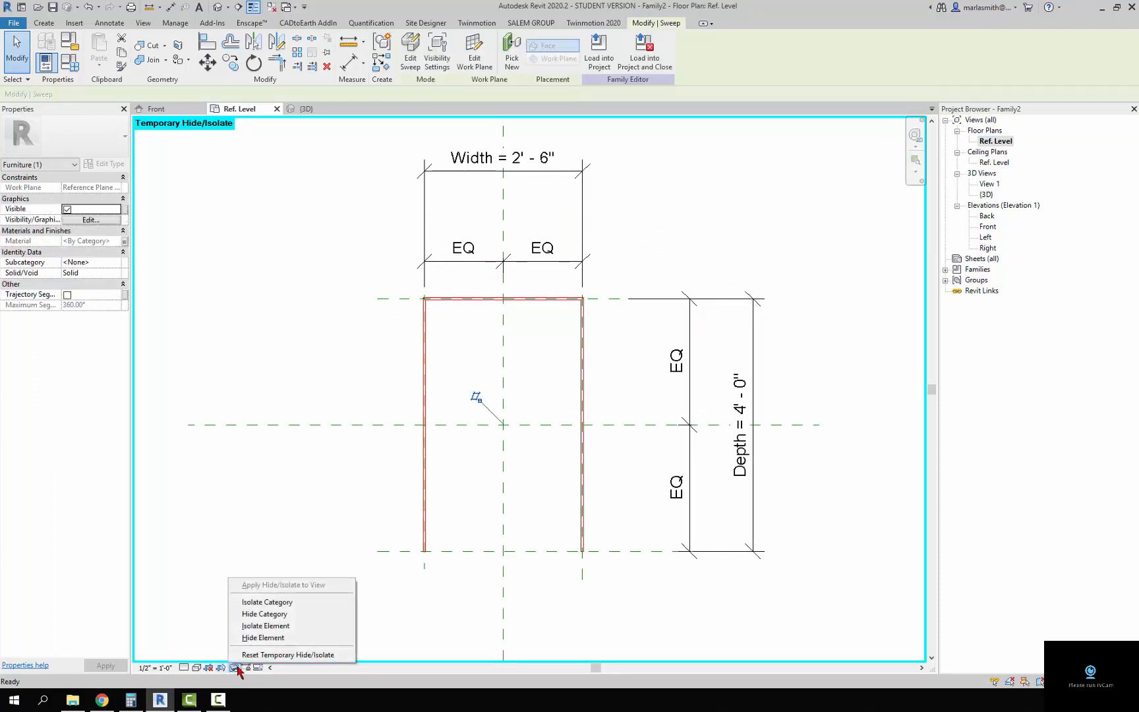
left_click(263, 638)
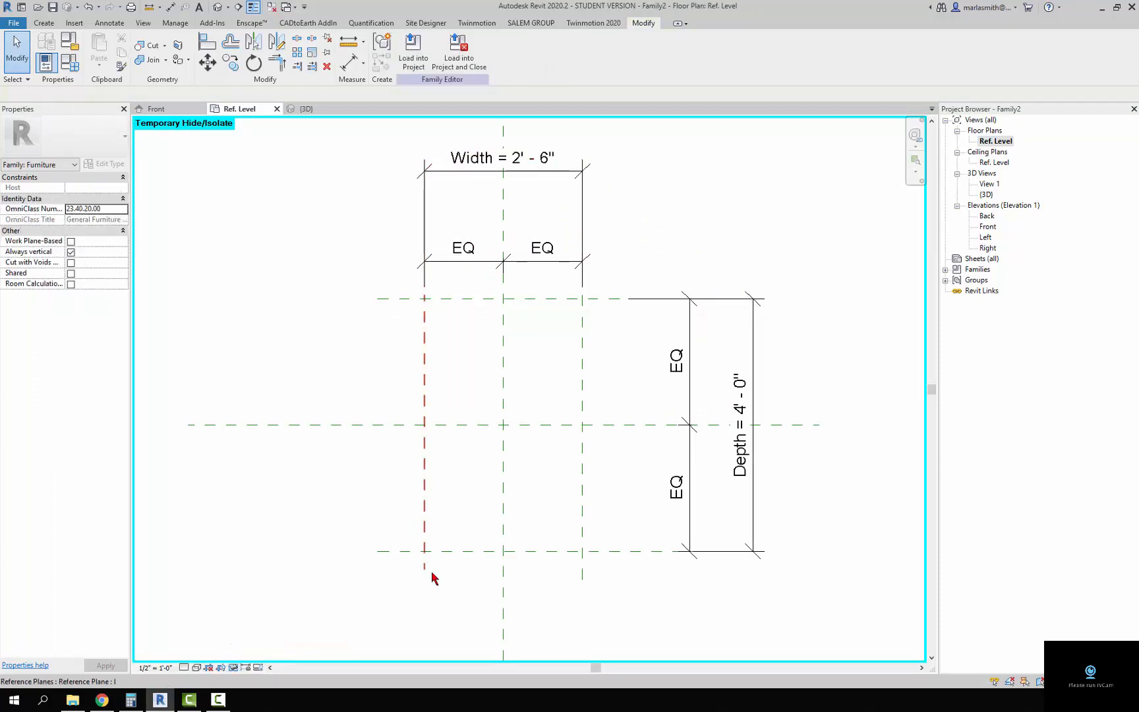
Start a new sweep and set its work plane to Reference Plane : rail mid
left_click(45, 25)
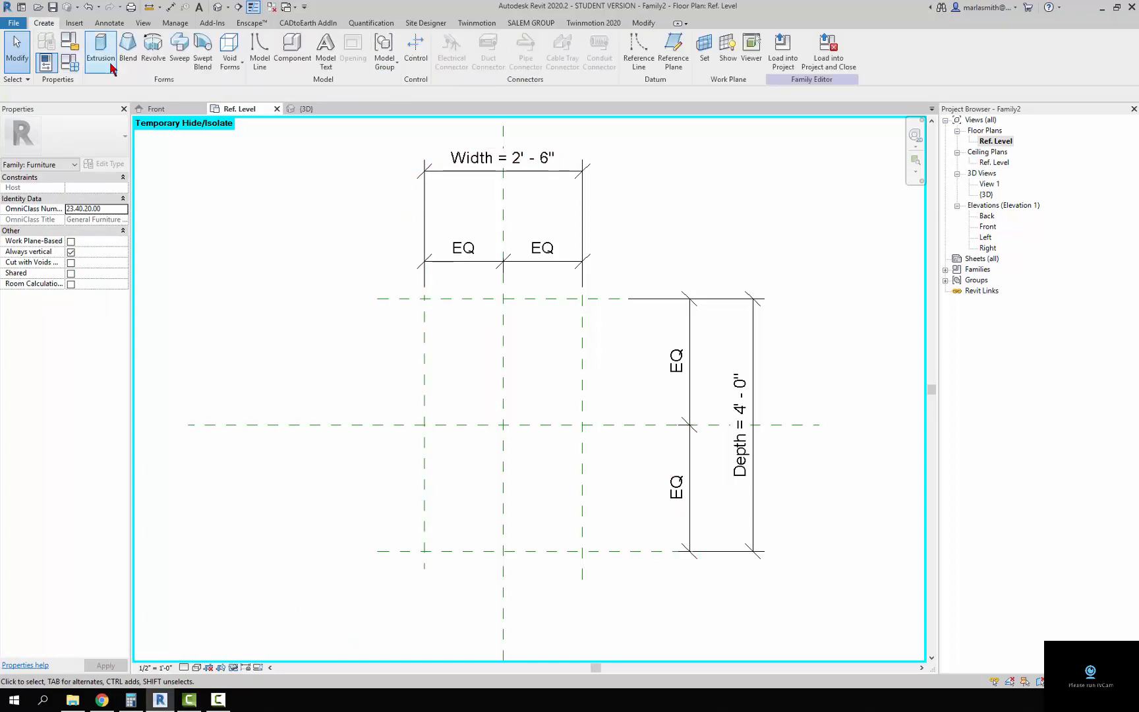
left_click(180, 45)
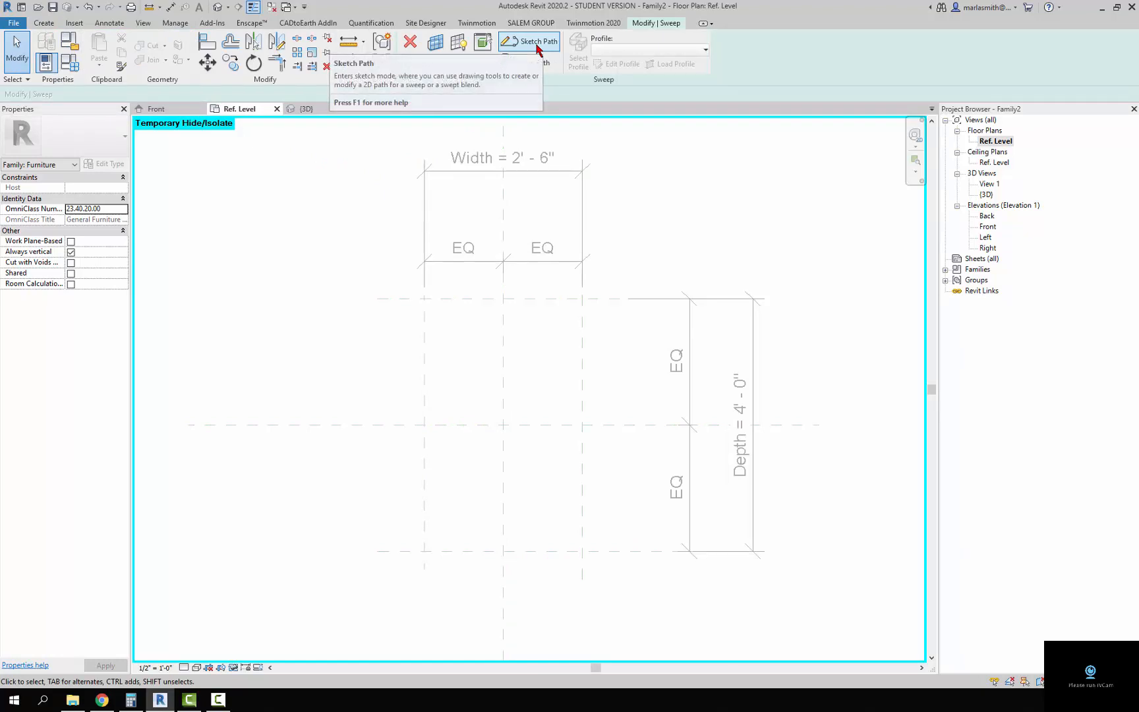
left_click(533, 45)
left_click(435, 50)
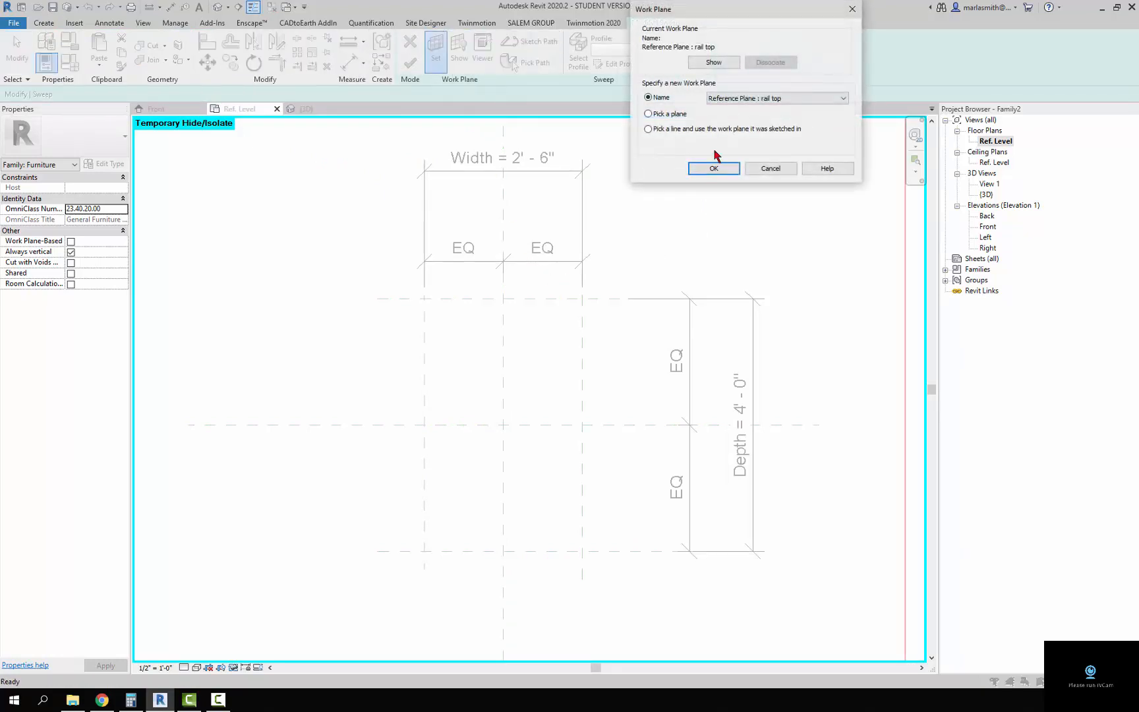
left_click(759, 104)
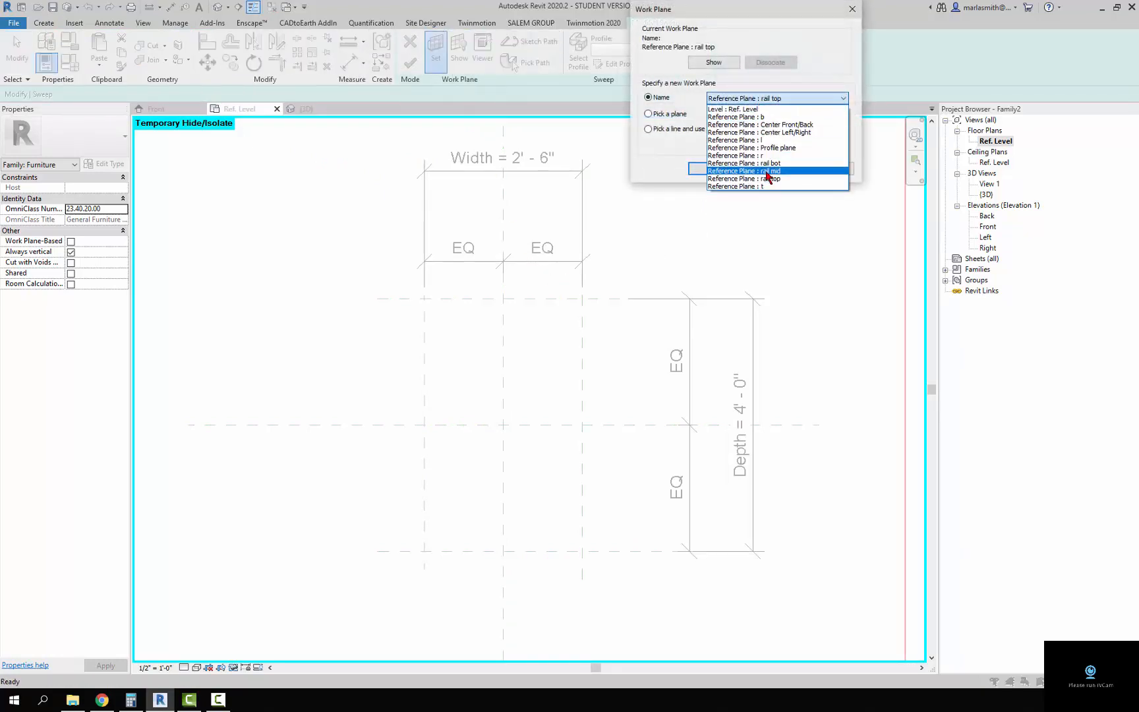
left_click(728, 176)
left_click(714, 169)
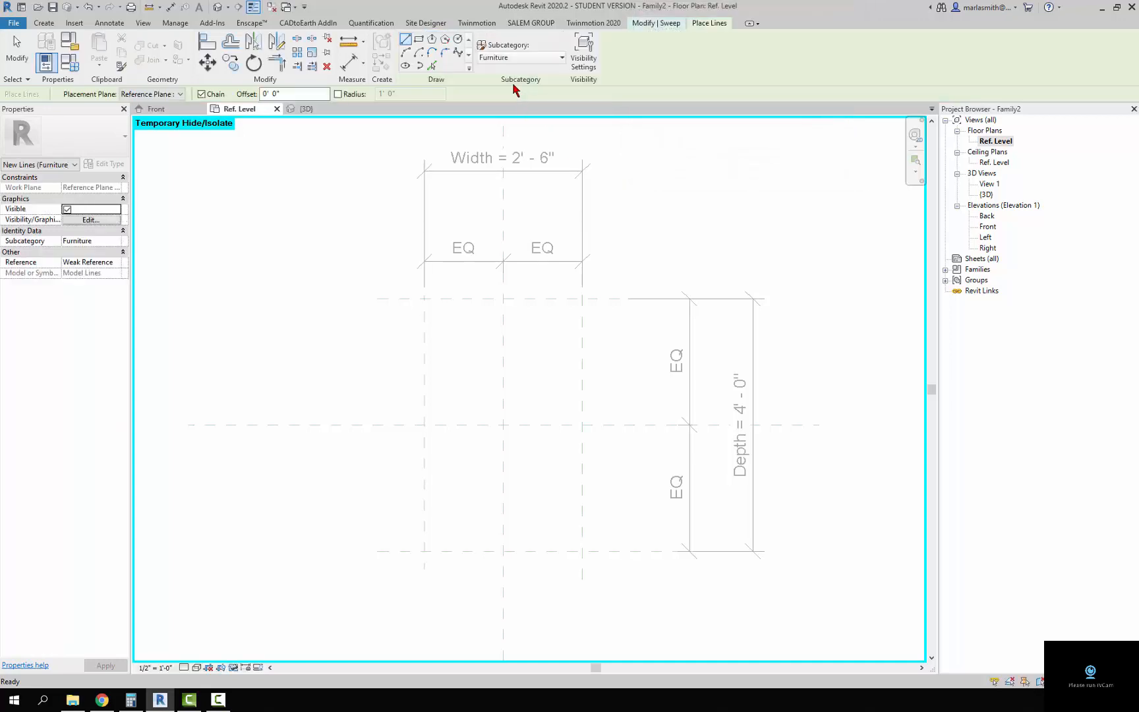
Sketch and finish a U-shaped sweep path along the left, front and right reference planes, leaving the back open
left_click(667, 24)
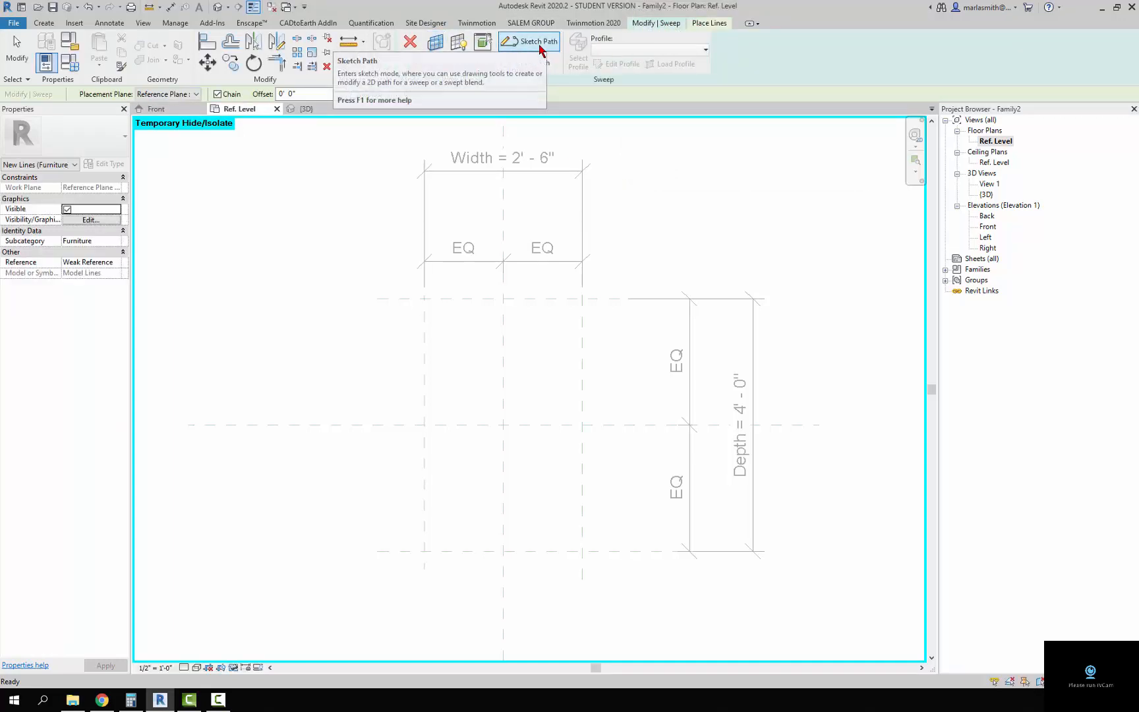
left_click(539, 43)
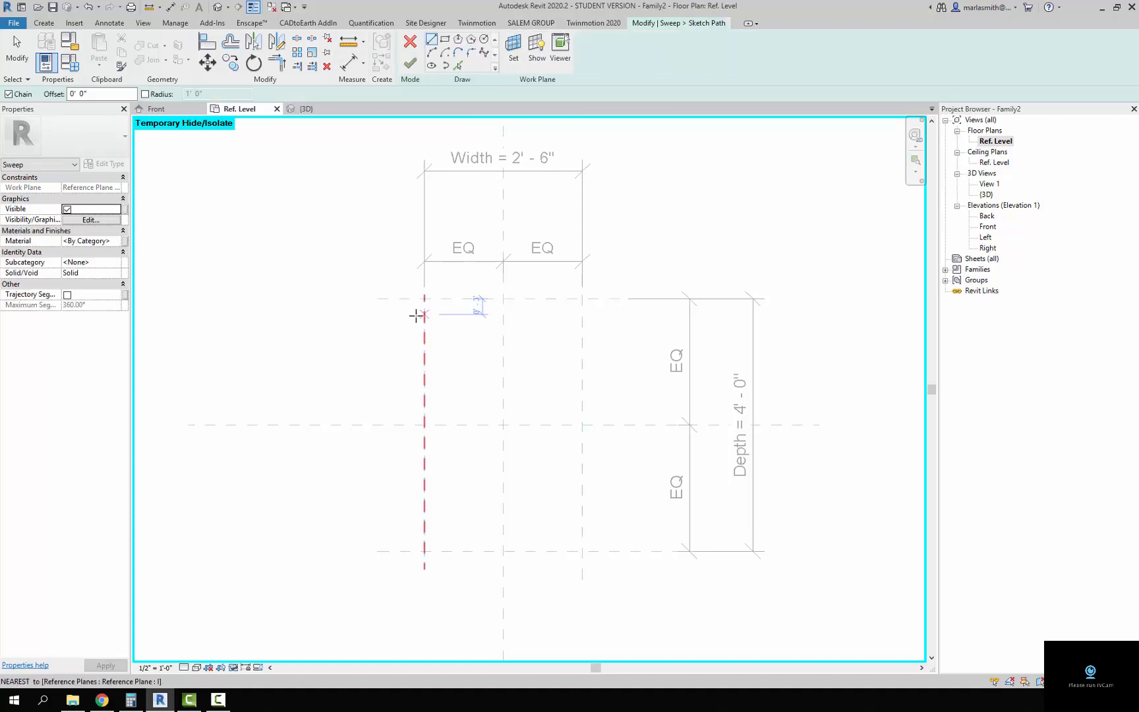
scroll(425, 300, "up", 3)
left_click(450, 291)
scroll(450, 291, "down", 2)
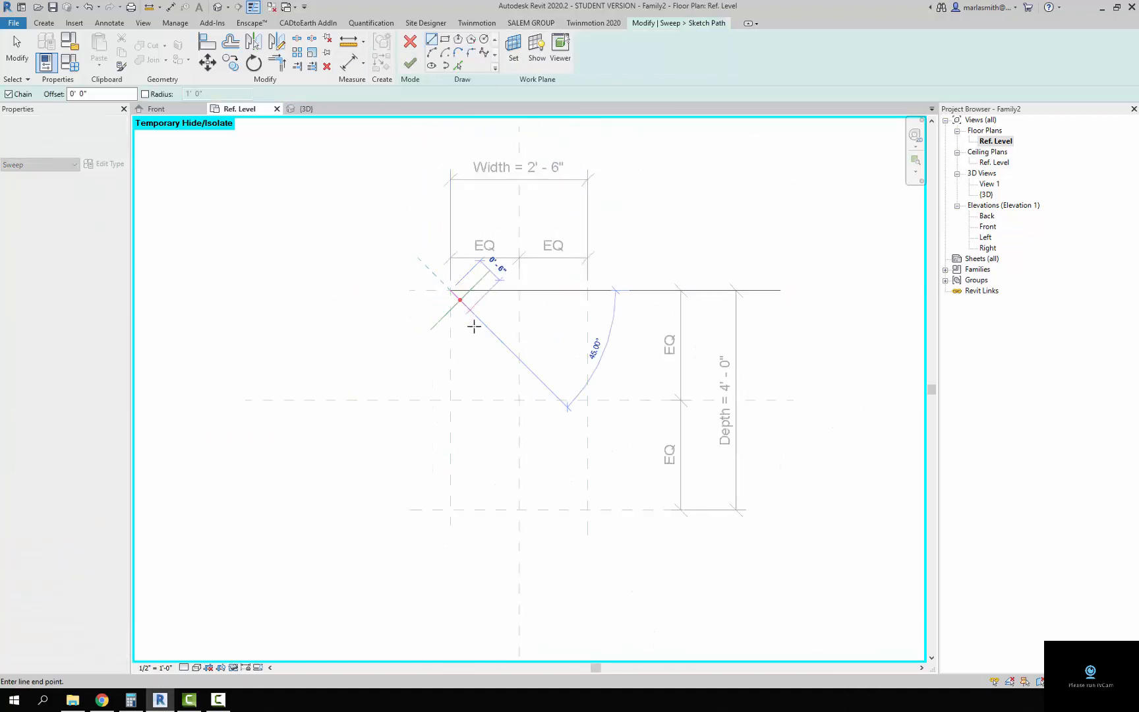
left_click(450, 510)
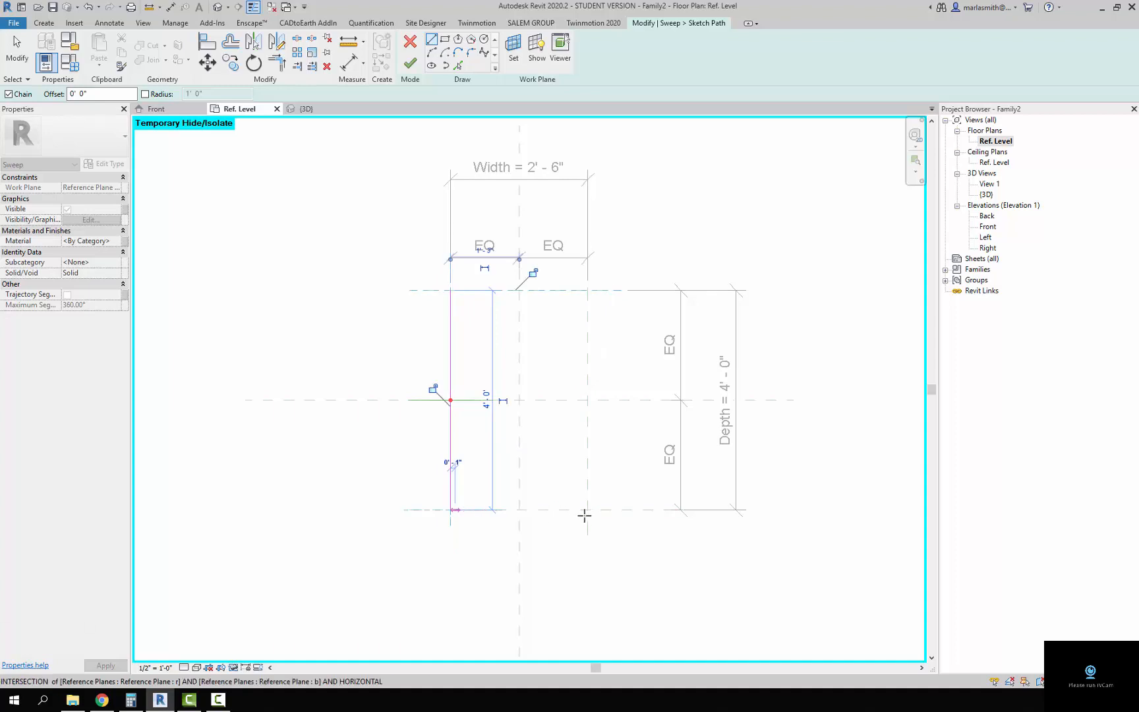
left_click(588, 510)
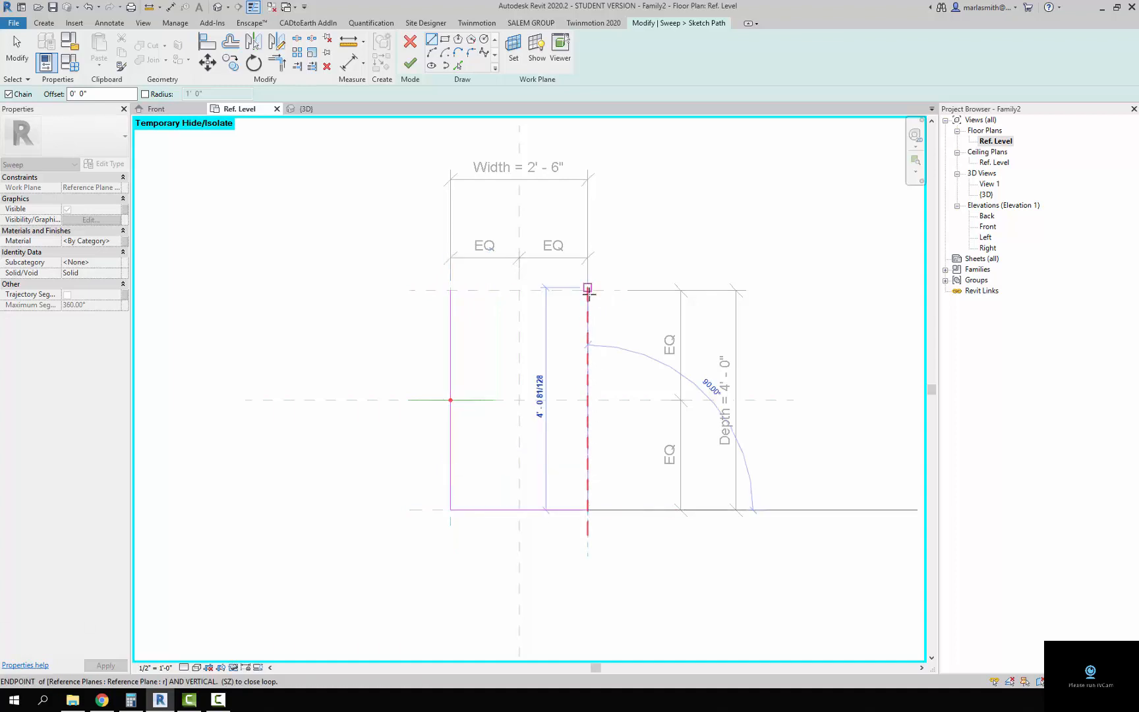
scroll(589, 292, "up", 3)
left_click(585, 287)
scroll(584, 287, "down", 3)
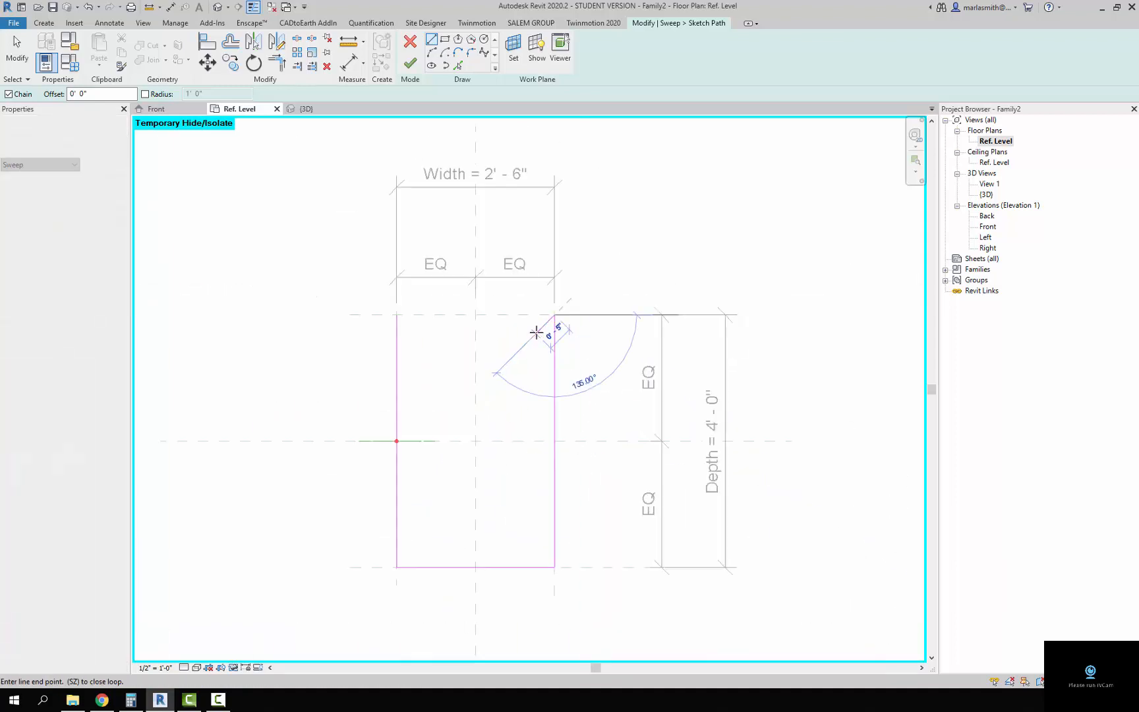
key("Escape")
key("Escape")
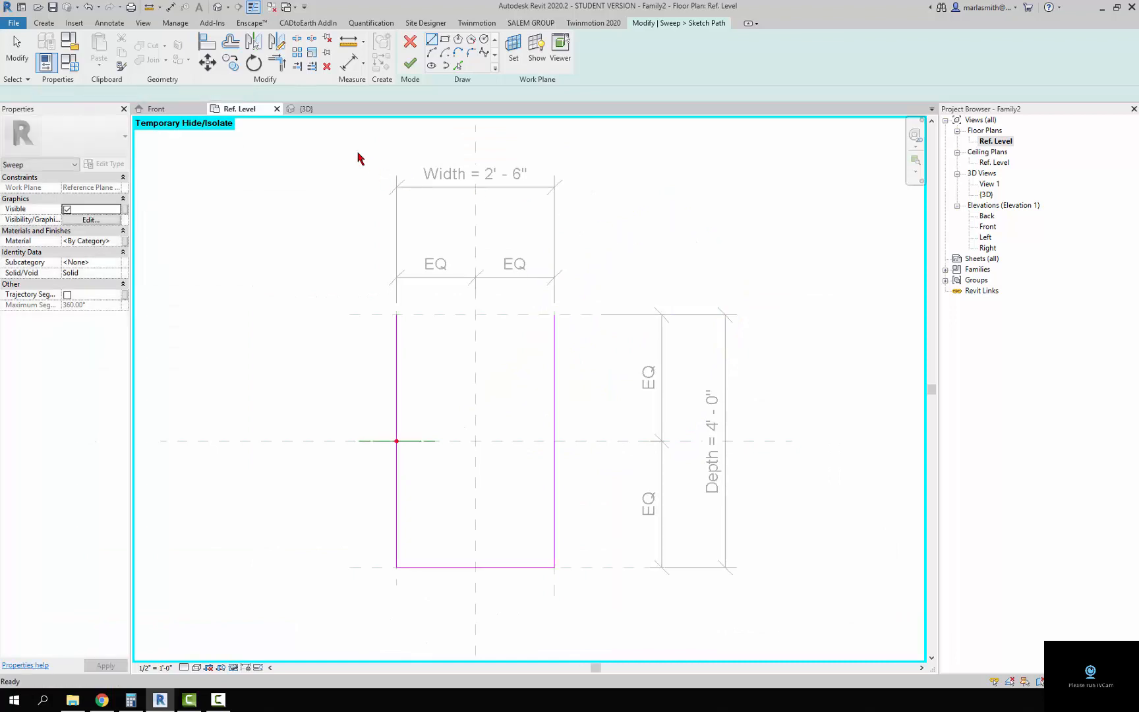
left_click(217, 8)
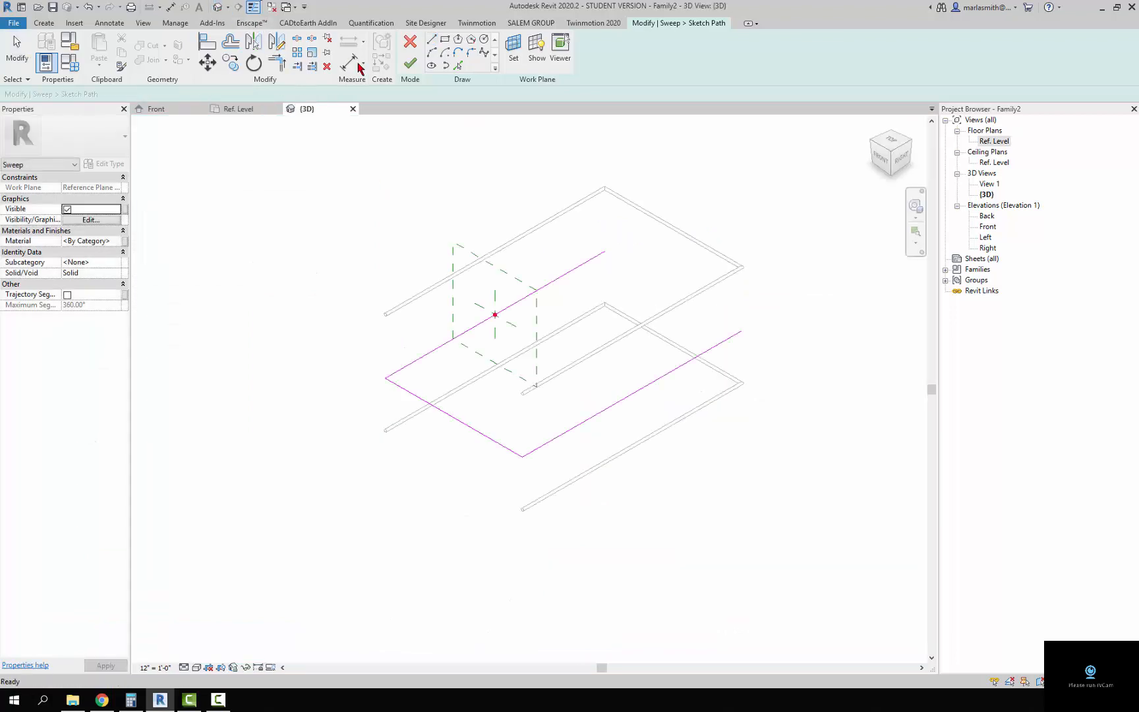
left_click(410, 62)
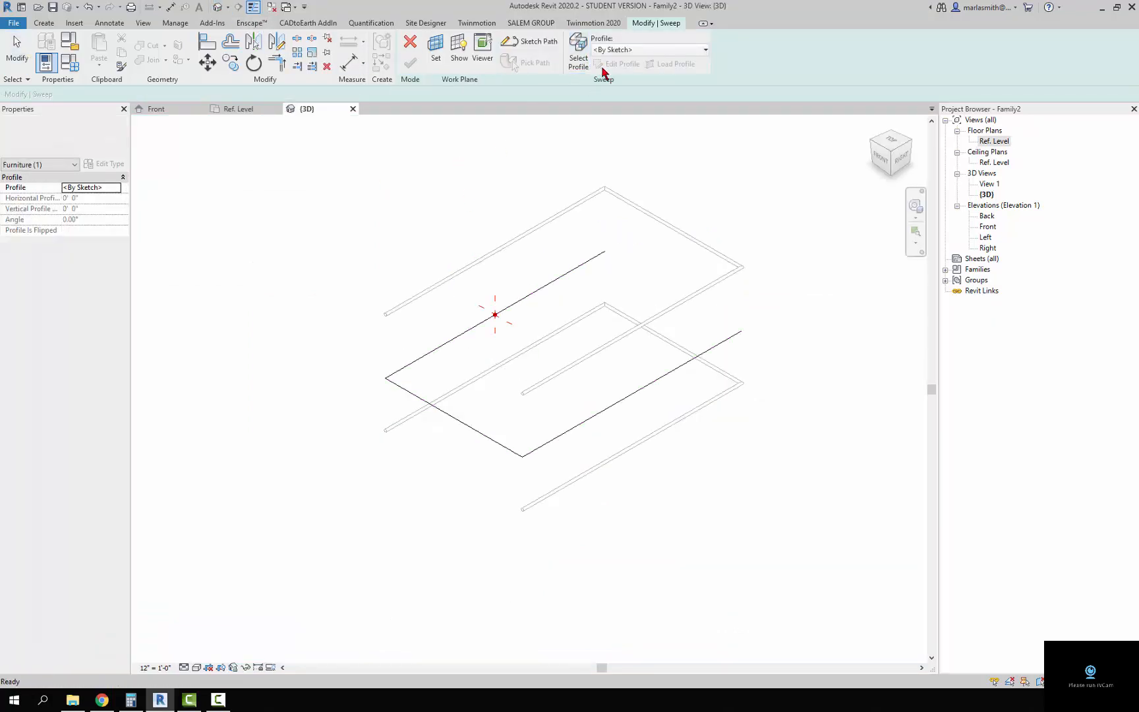
In the 3D view, sketch a circular profile of about 1 1/4" radius centred on the middle rail path's profile plane
left_click(618, 64)
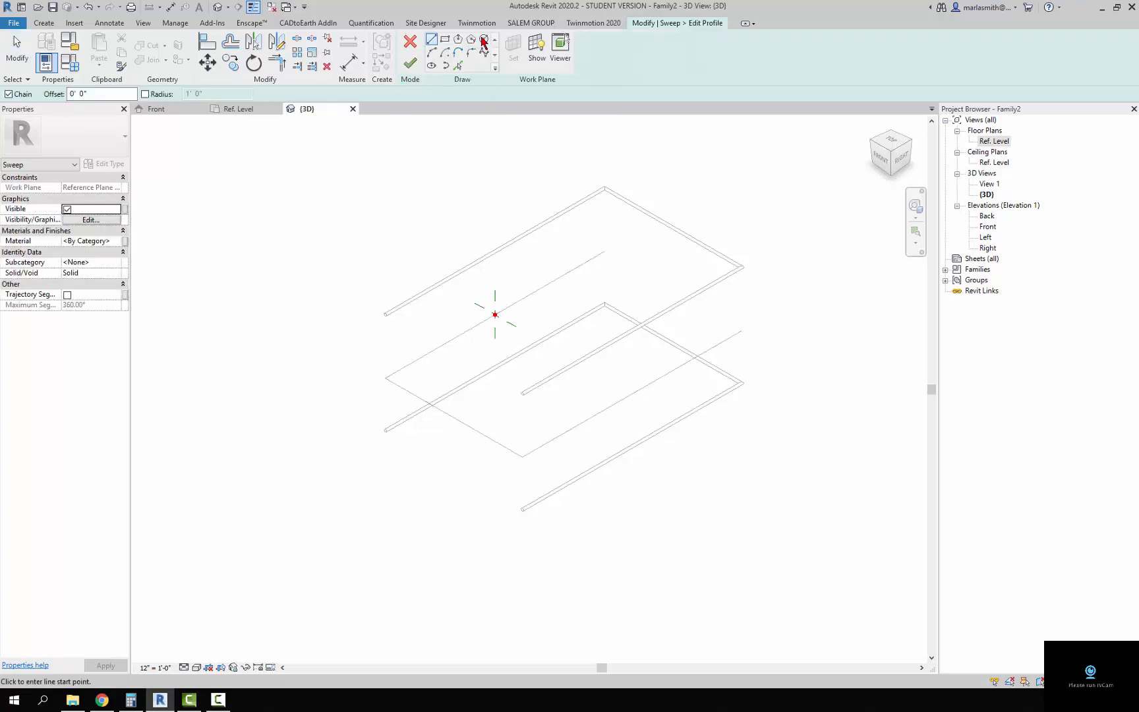
left_click(483, 41)
scroll(499, 317, "up", 2)
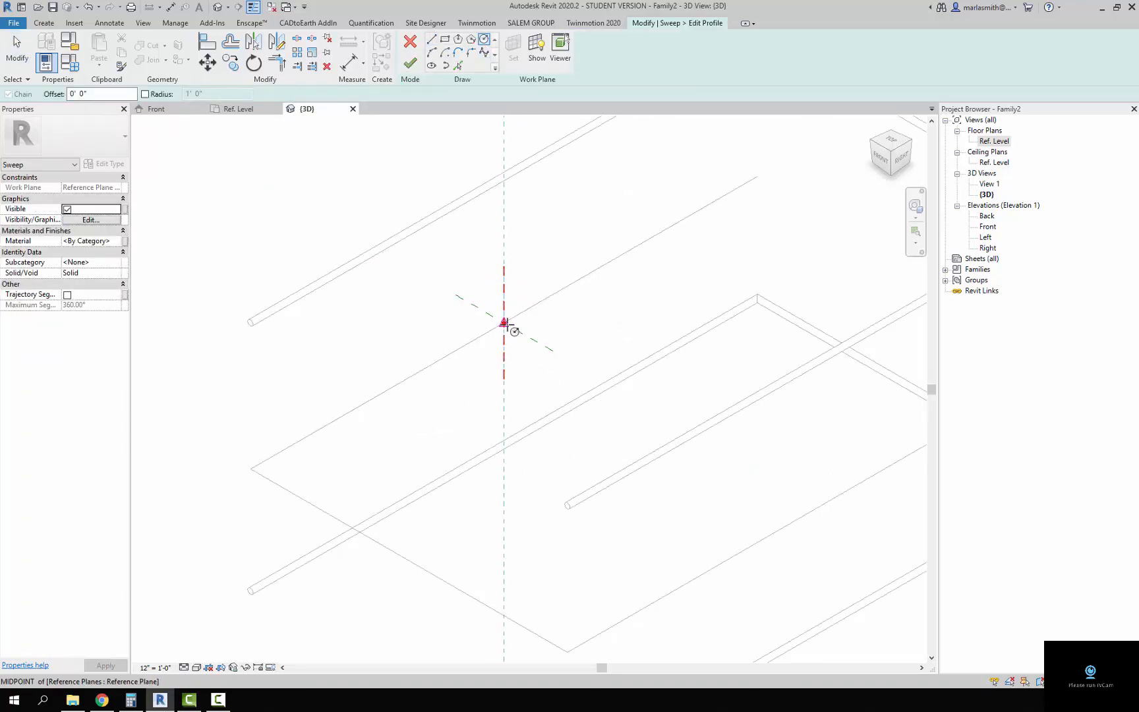
left_click(504, 323)
left_click(512, 334)
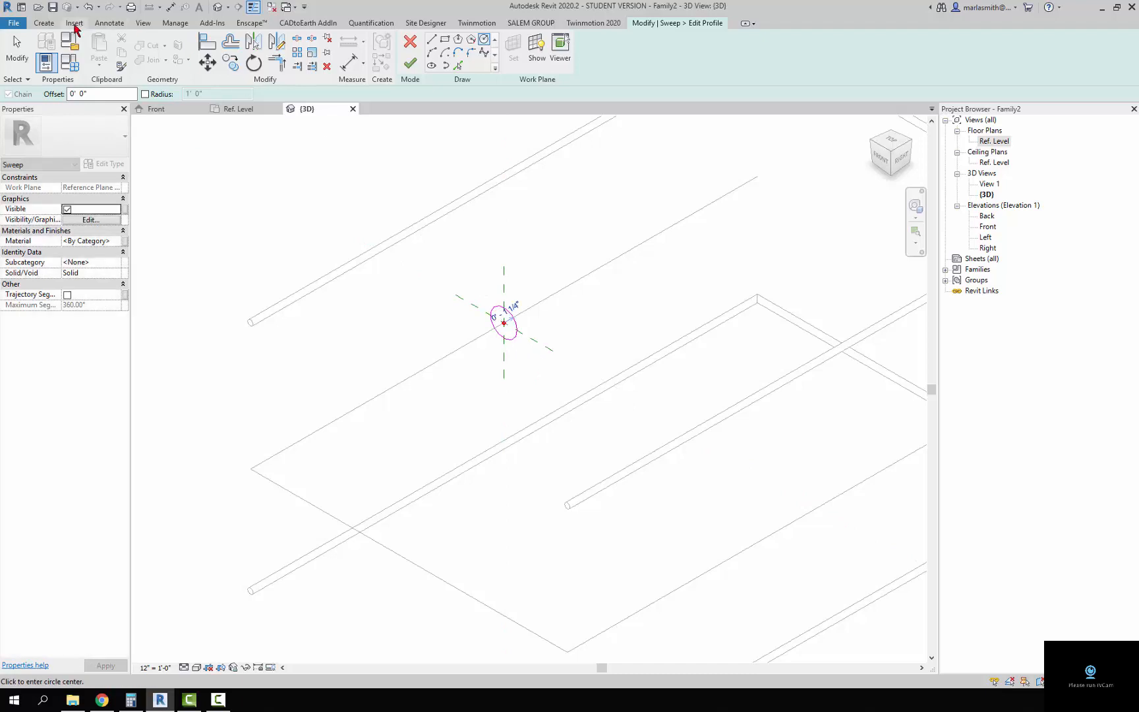
left_click(11, 64)
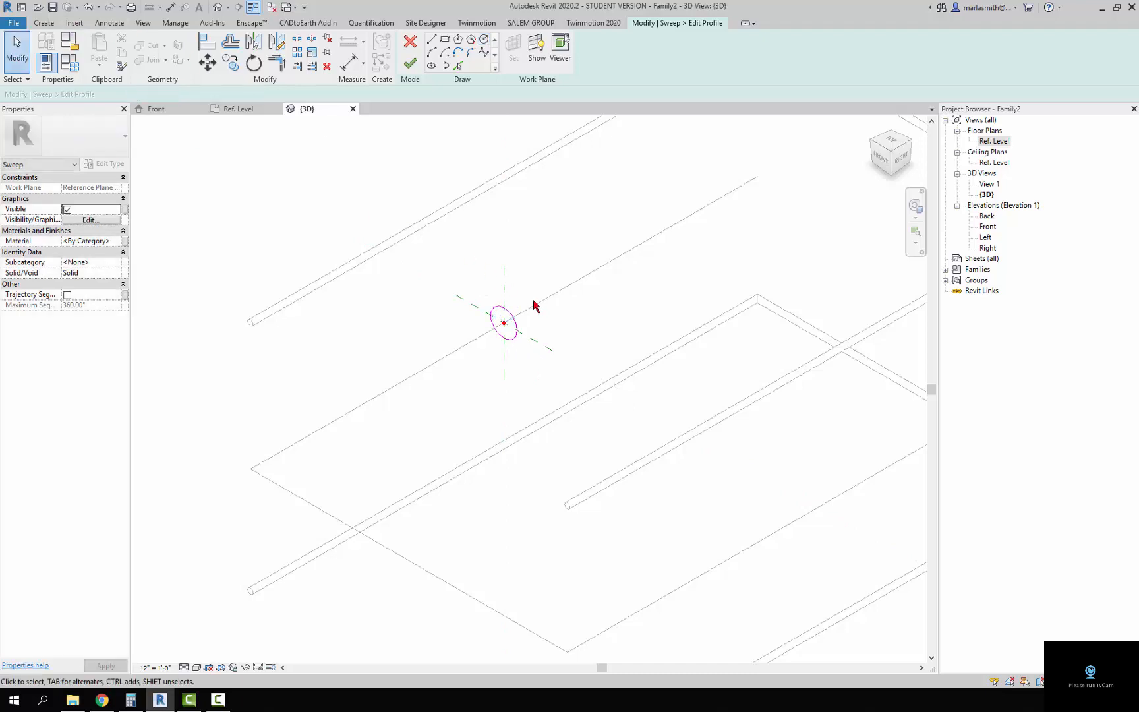
Add a diameter dimension to the middle rail's profile circle and label it with the existing "frame dia" parameter
left_click(515, 339)
left_click(119, 25)
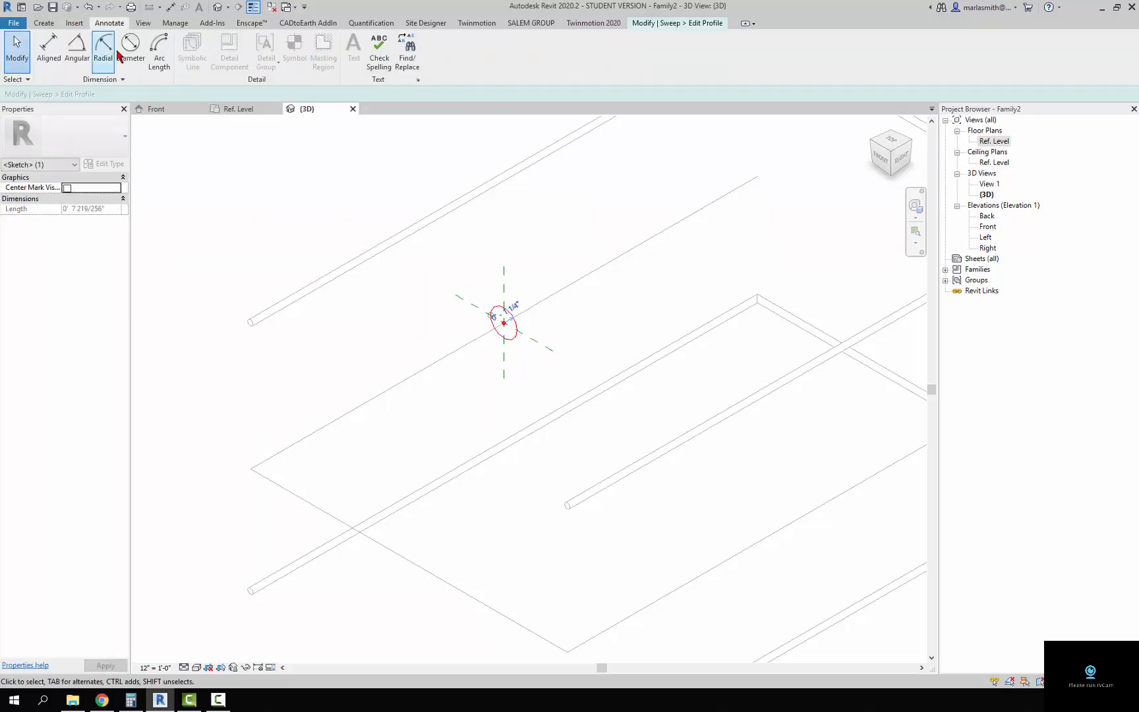
left_click(127, 46)
left_click(505, 316)
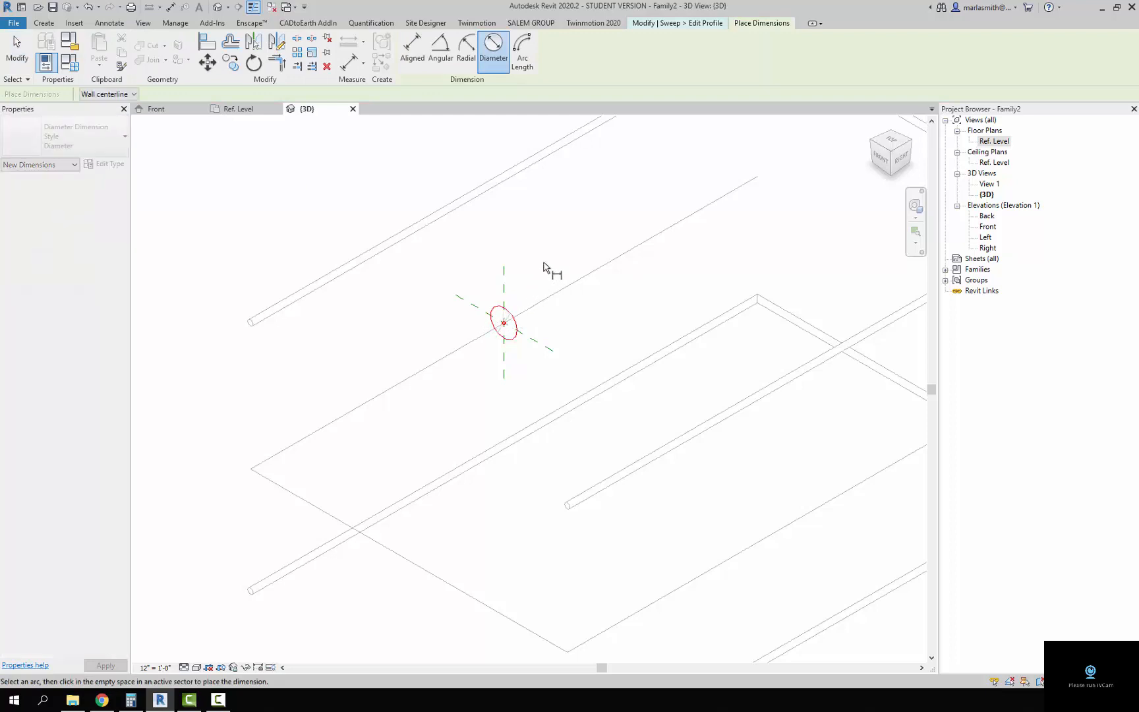
key("Escape")
scroll(517, 334, "up", 4)
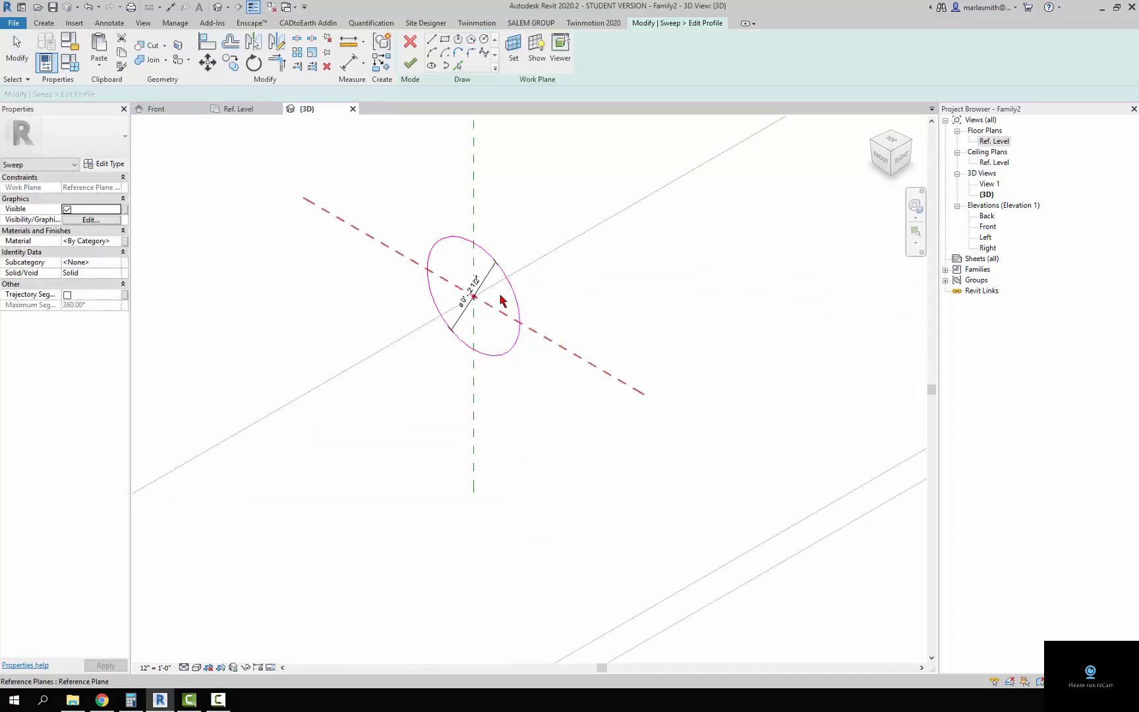
left_click(489, 277)
left_click(514, 50)
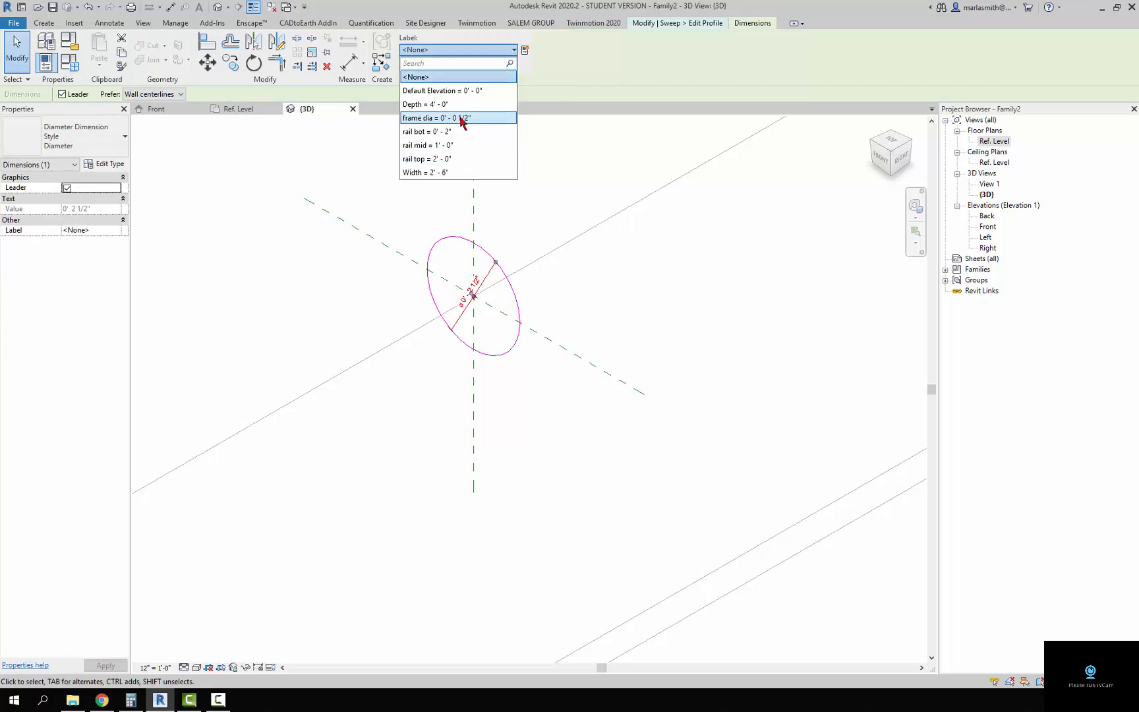
left_click(463, 118)
scroll(425, 211, "down", 2)
scroll(422, 128, "down", 2)
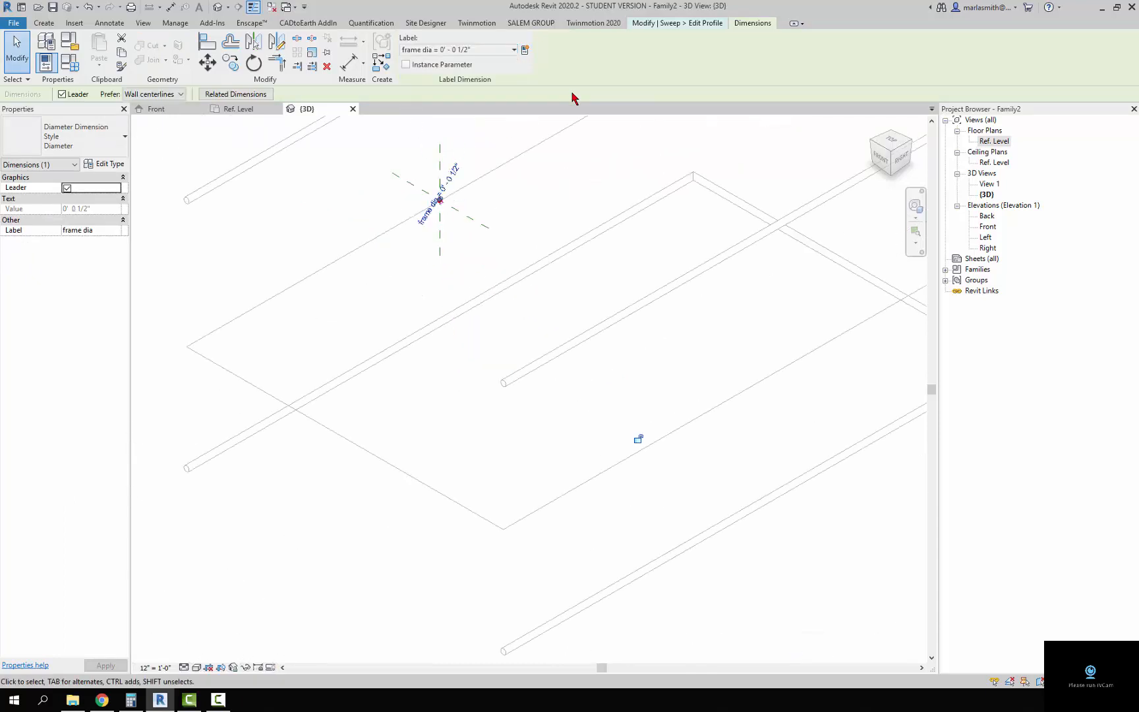
left_click(646, 157)
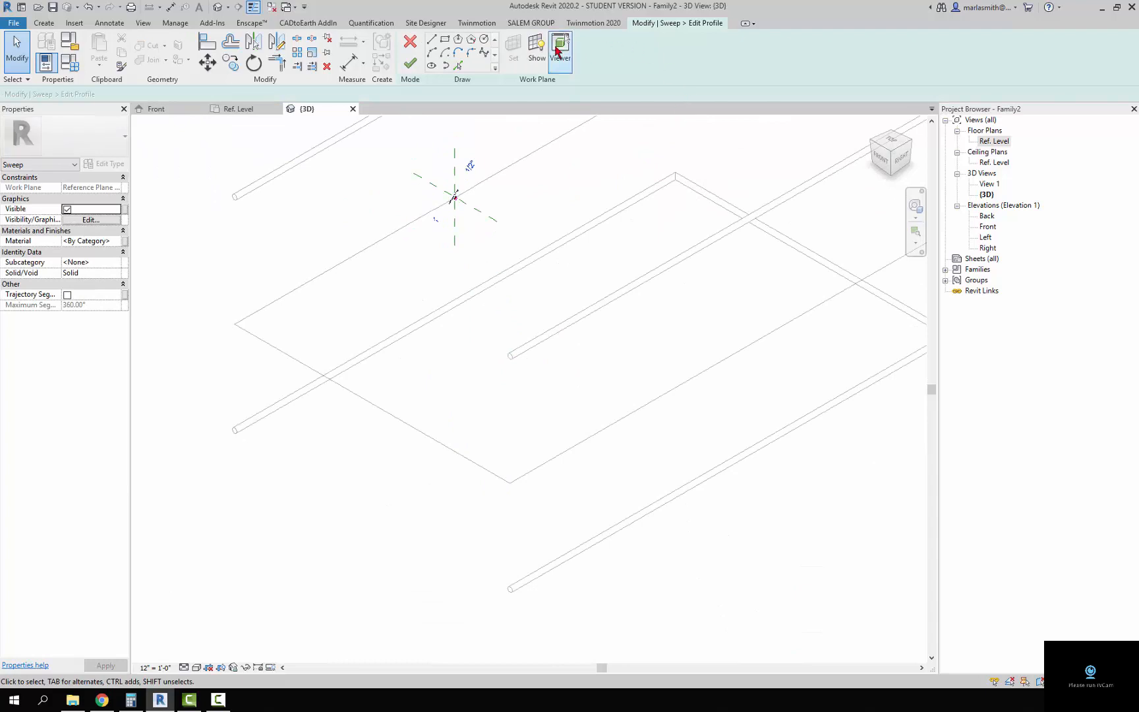
Complete the middle rail's profile and sweep, and link its material to the "frame mat" parameter
left_click(410, 63)
left_click(410, 63)
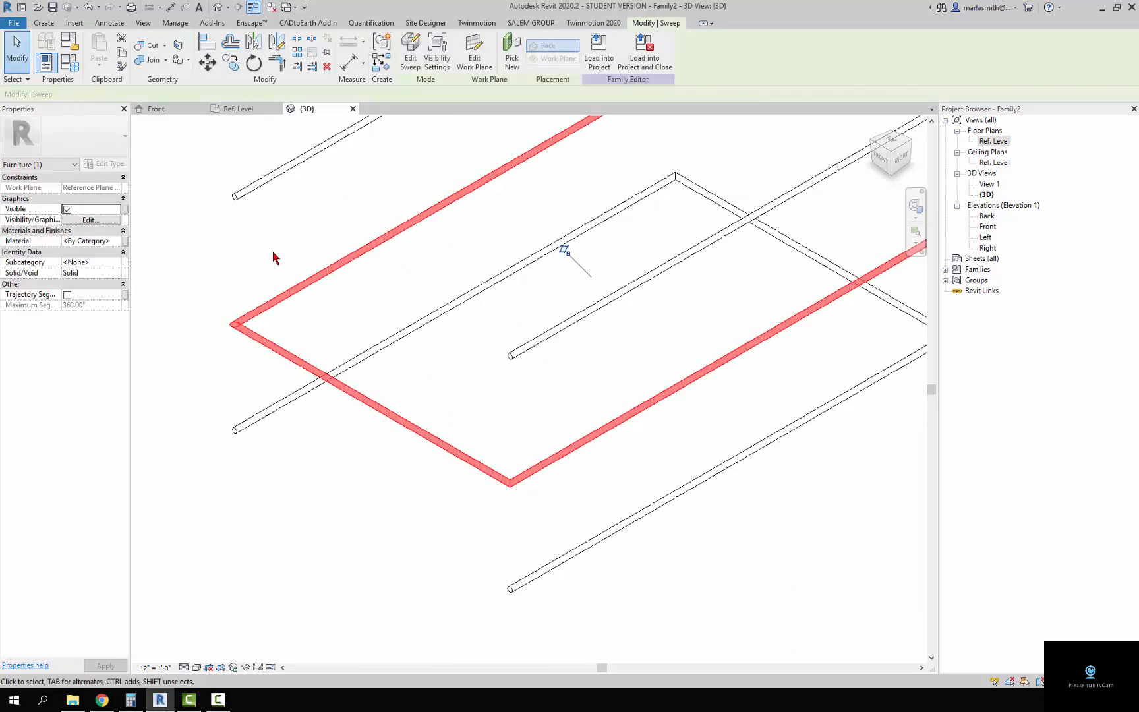
left_click(126, 242)
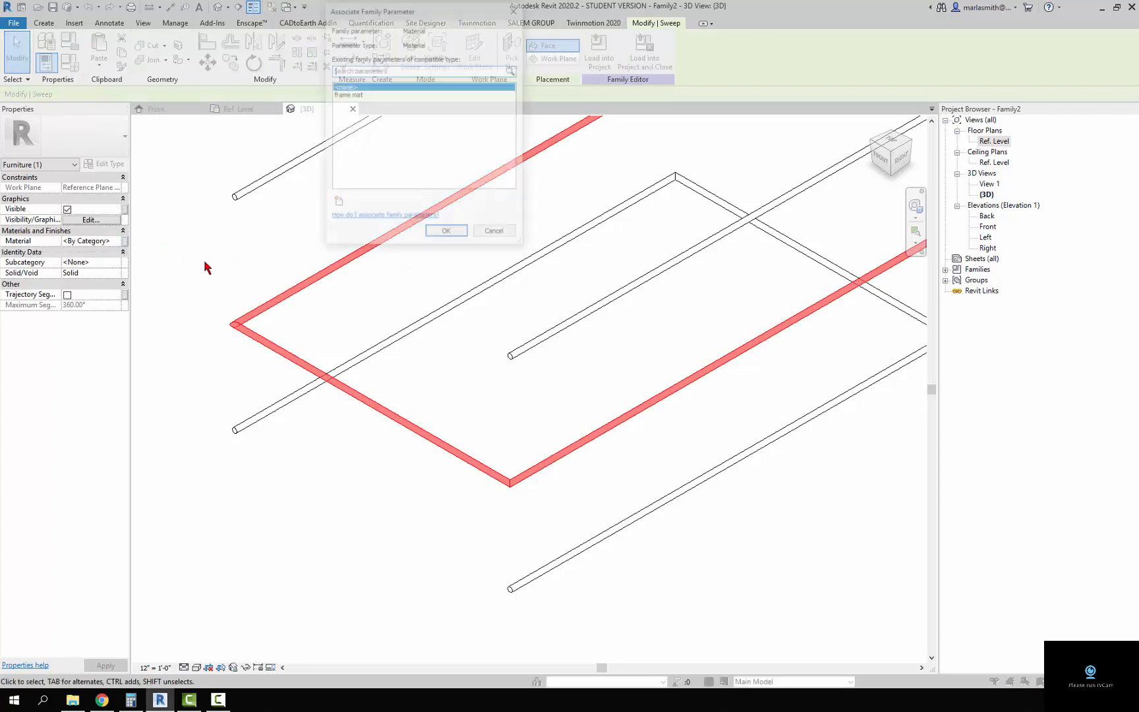
left_click(358, 95)
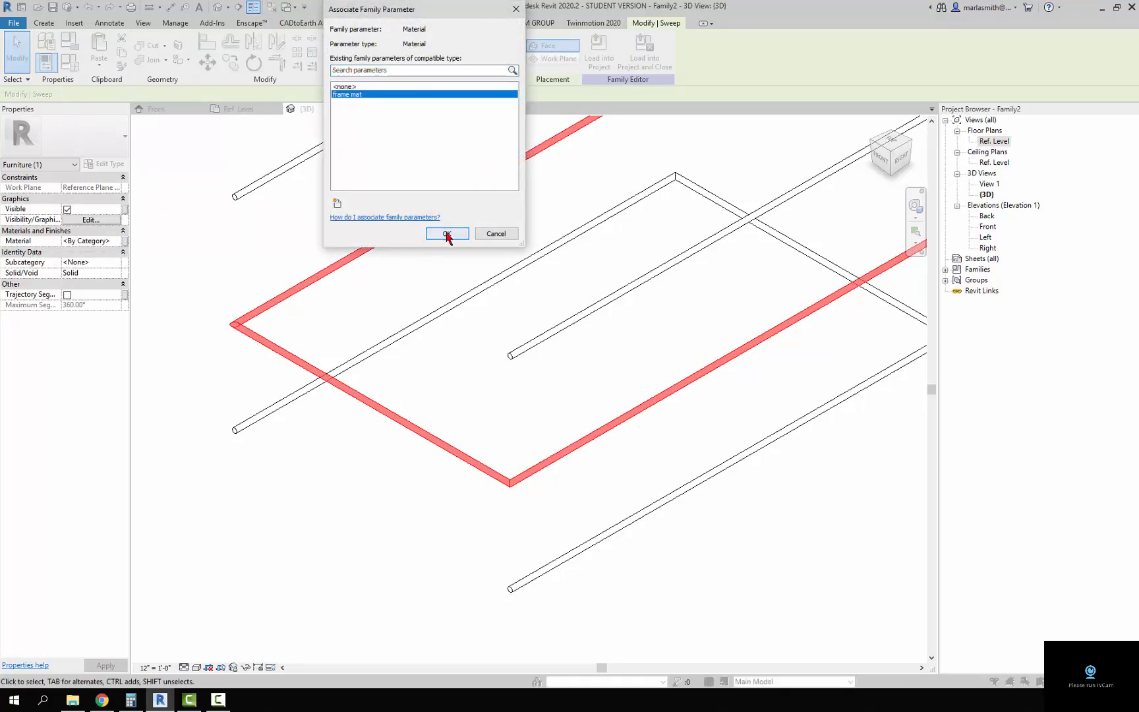
left_click(447, 234)
left_click(211, 267)
scroll(457, 277, "down", 3)
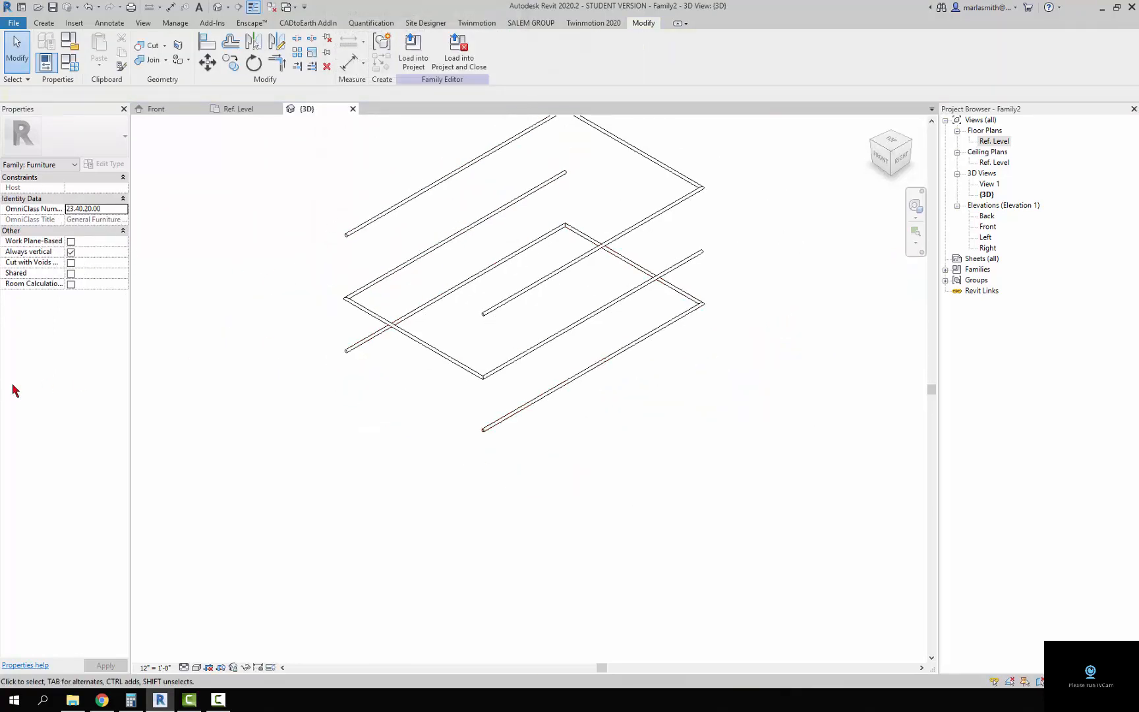